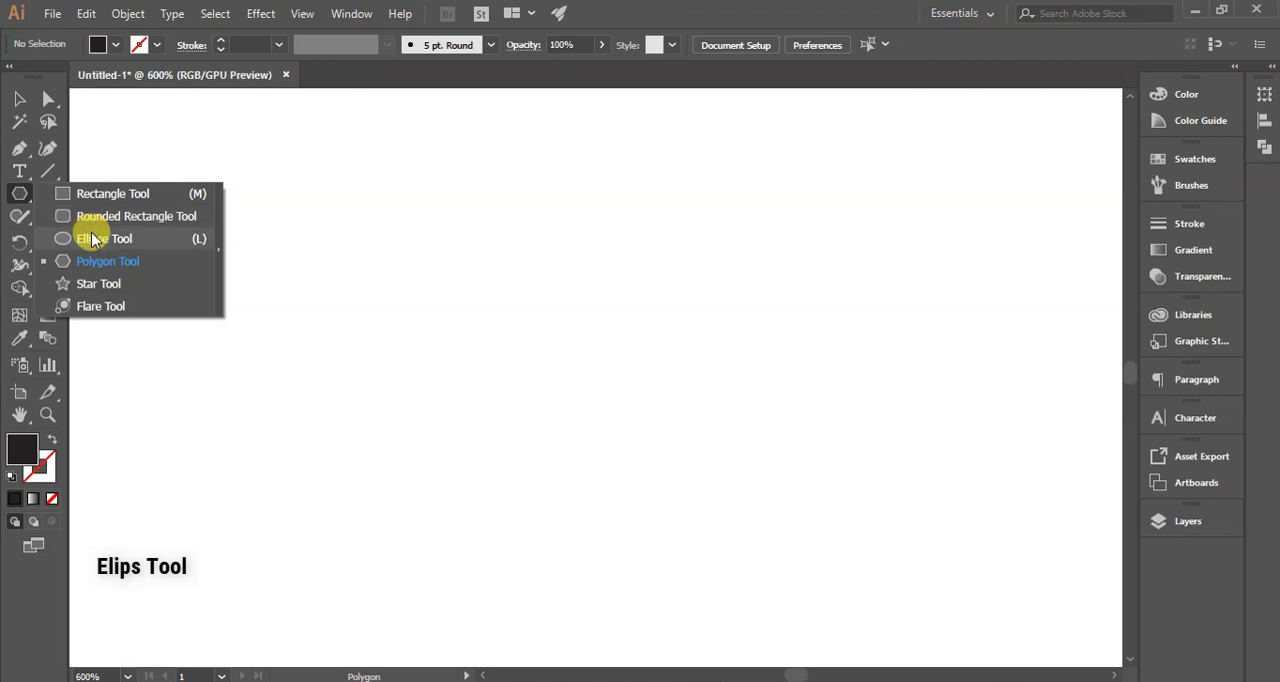
- Draw a circle about 13.1 mm in diameter with the Ellipse tool and give it no fill and a black stroke
{"action": "left_click", "coordinate": [108, 243]}
{"action": "left_click_drag", "start_coordinate": [337, 290], "coordinate": [545, 469]}
{"action": "left_click", "coordinate": [112, 44]}
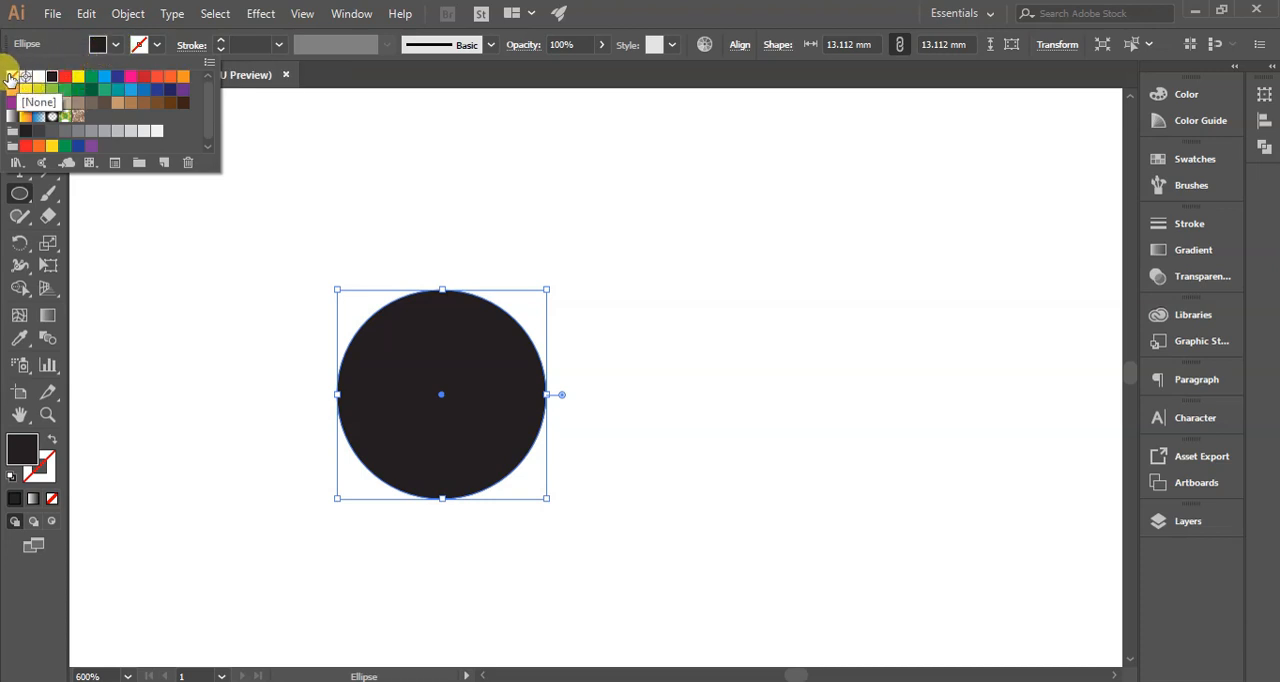
{"action": "left_click", "coordinate": [10, 77]}
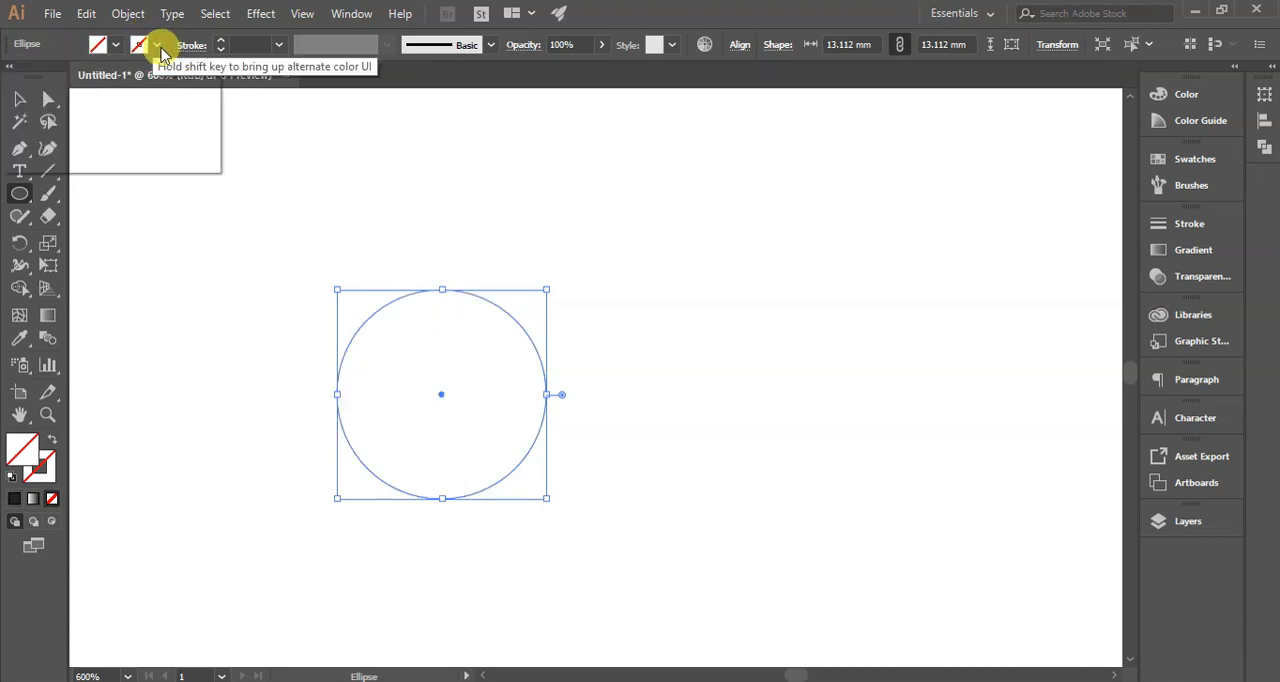
{"action": "left_click", "coordinate": [158, 46]}
{"action": "left_click", "coordinate": [52, 78]}
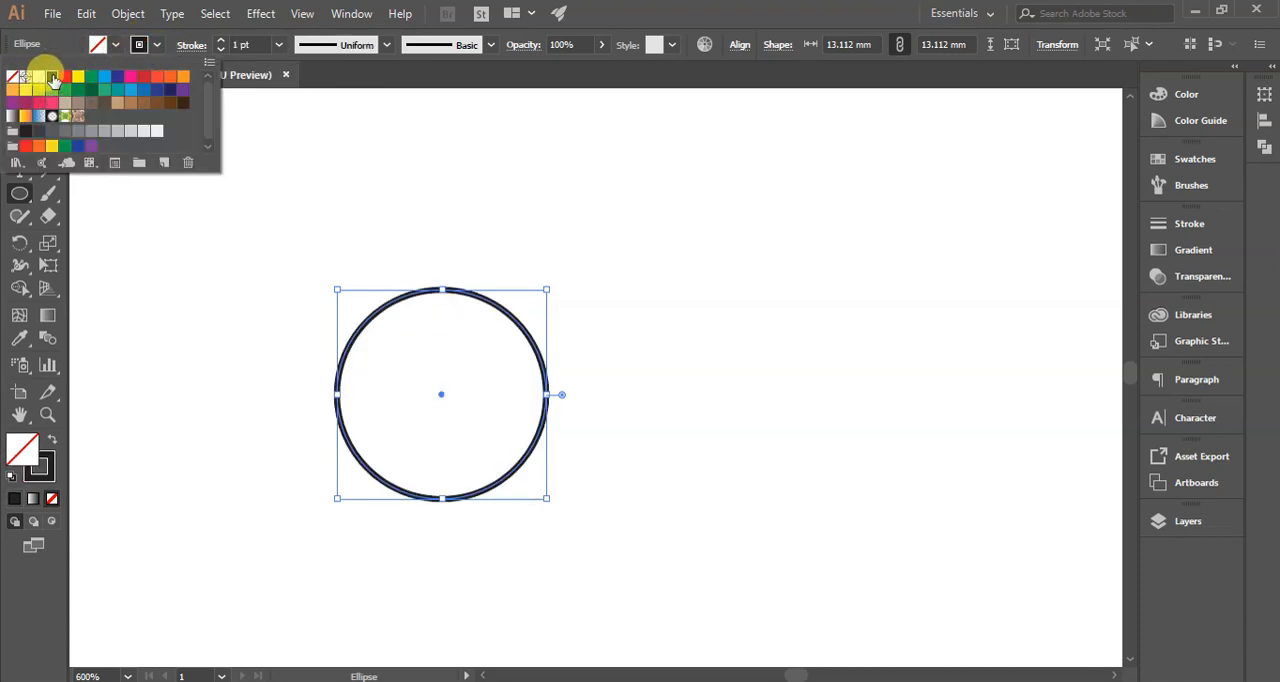
- Set the circle's stroke weight to 4 pt and deselect it
{"action": "left_click", "coordinate": [222, 41]}
{"action": "left_click", "coordinate": [222, 41]}
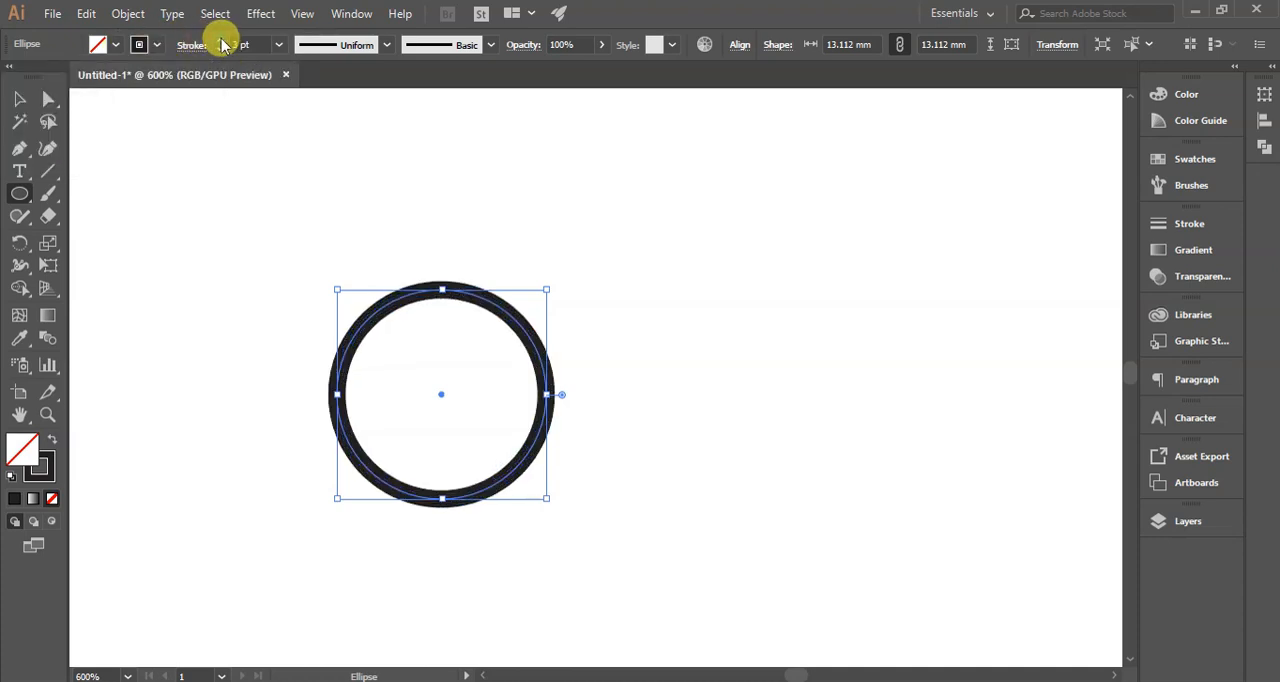
{"action": "left_click", "coordinate": [222, 41]}
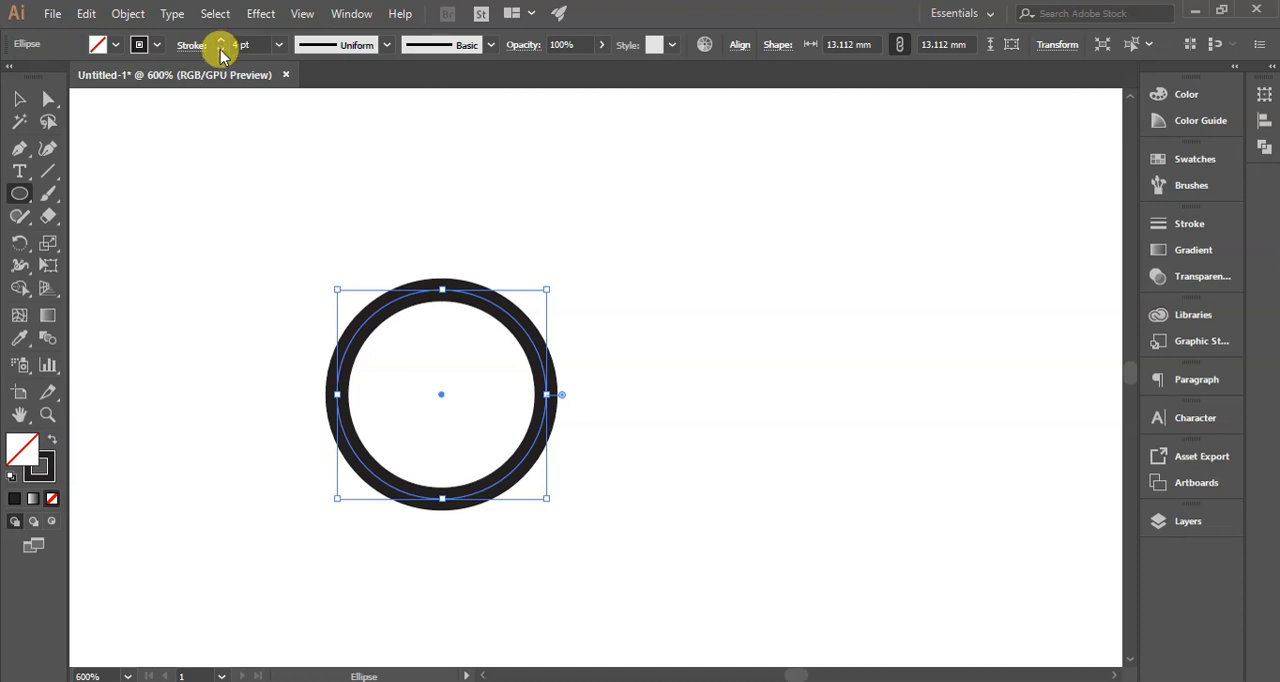
{"action": "left_click", "coordinate": [222, 48]}
{"action": "left_click", "coordinate": [222, 41]}
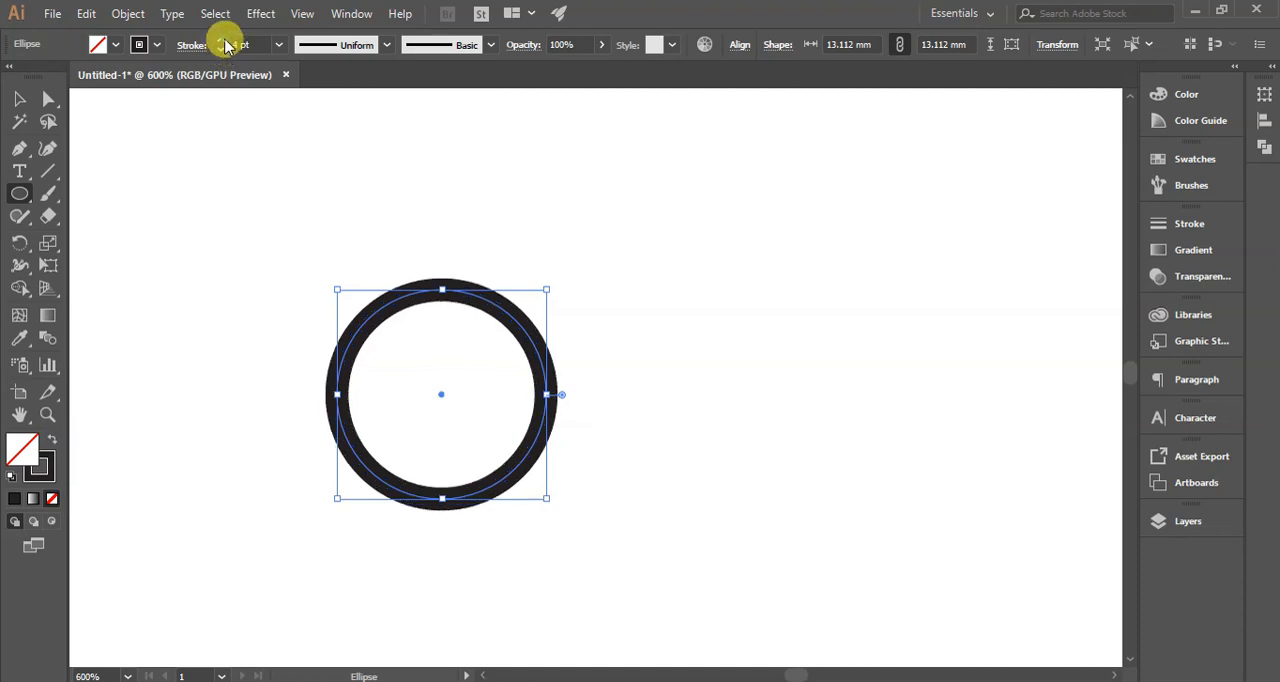
{"action": "key", "text": "v"}
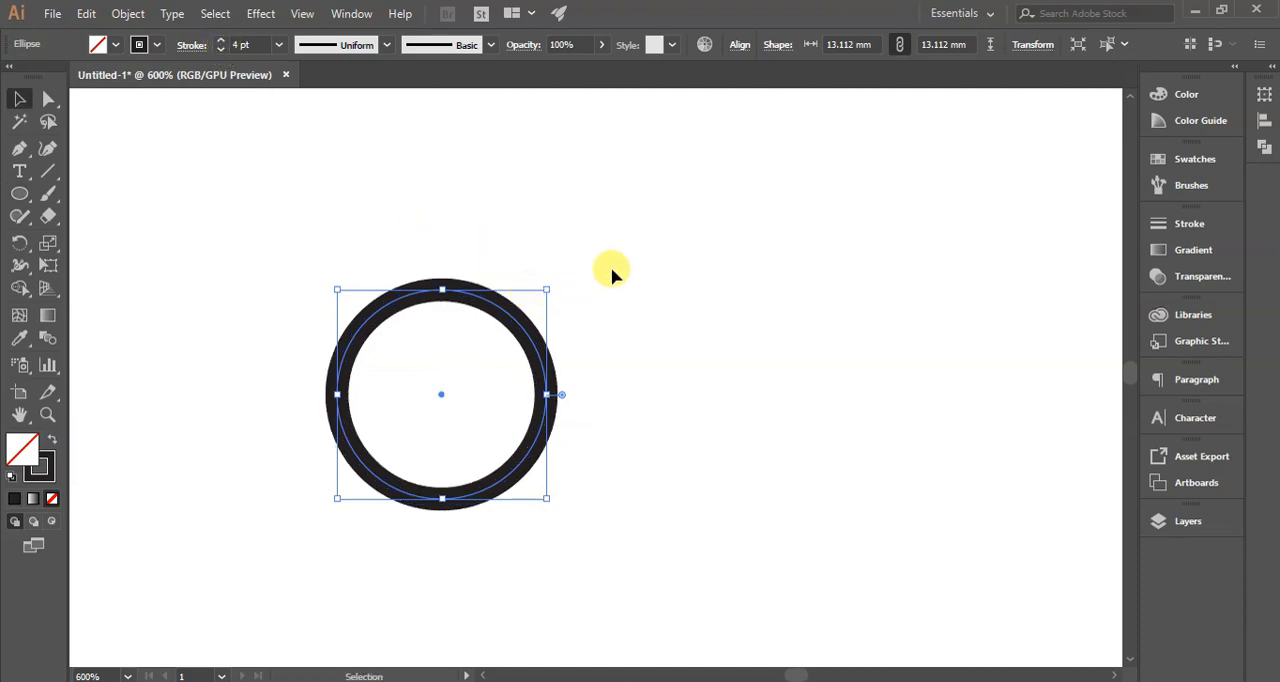
{"action": "left_click", "coordinate": [608, 271]}
- Make a smaller copy of the ring, about 5 mm in diameter, beside the original
{"action": "left_click", "coordinate": [507, 318]}
{"action": "left_click_drag", "start_coordinate": [507, 318], "coordinate": [479, 397]}
{"action": "left_click", "coordinate": [855, 507]}
{"action": "left_click", "coordinate": [698, 488]}
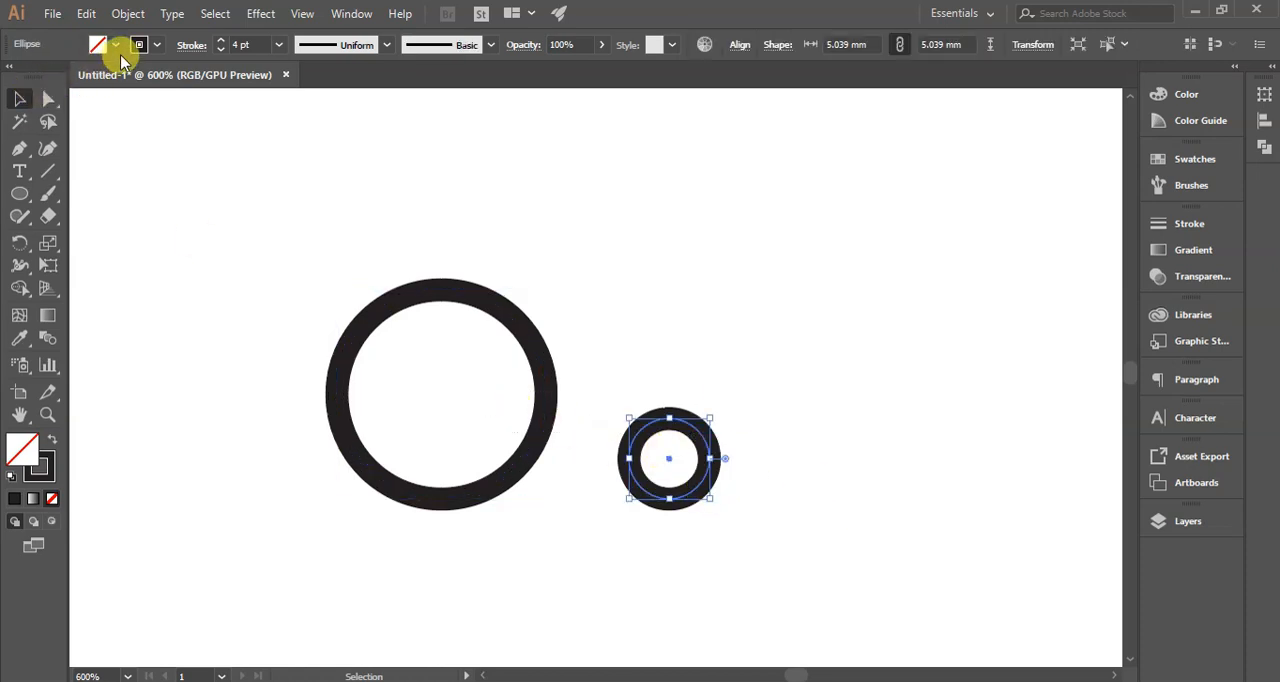
- Remove the small circle's stroke and fill it with black
{"action": "left_click", "coordinate": [157, 45]}
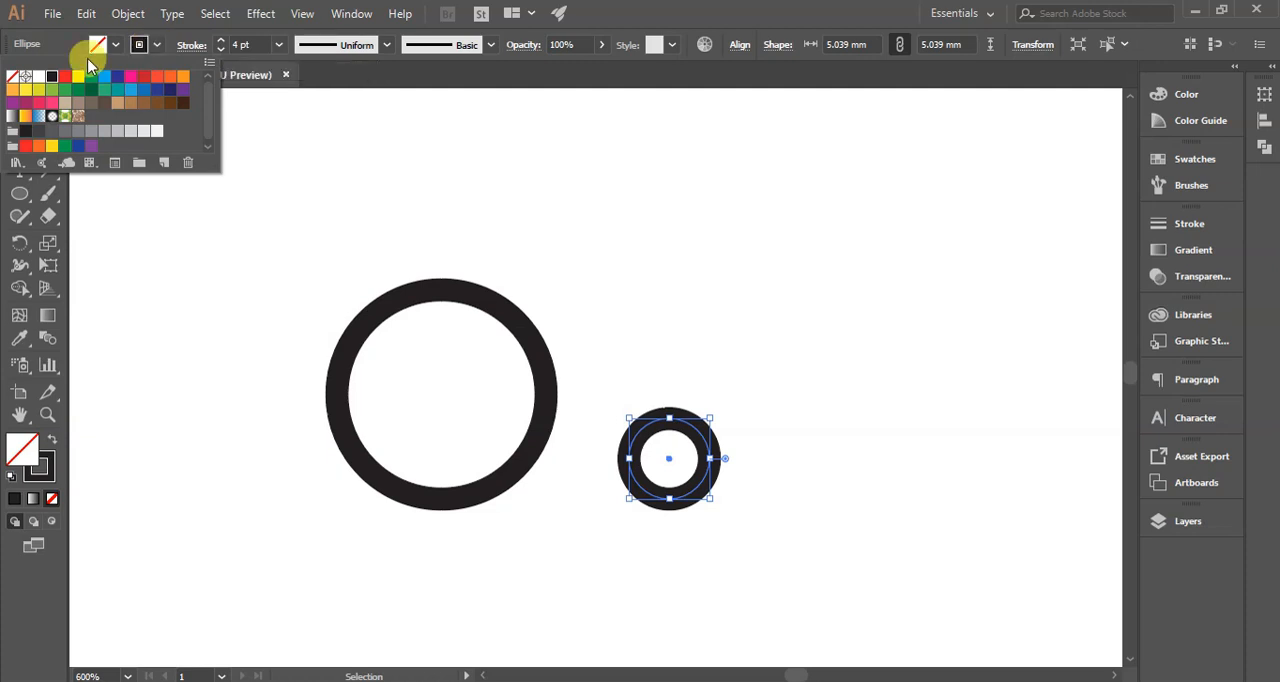
{"action": "left_click", "coordinate": [14, 77]}
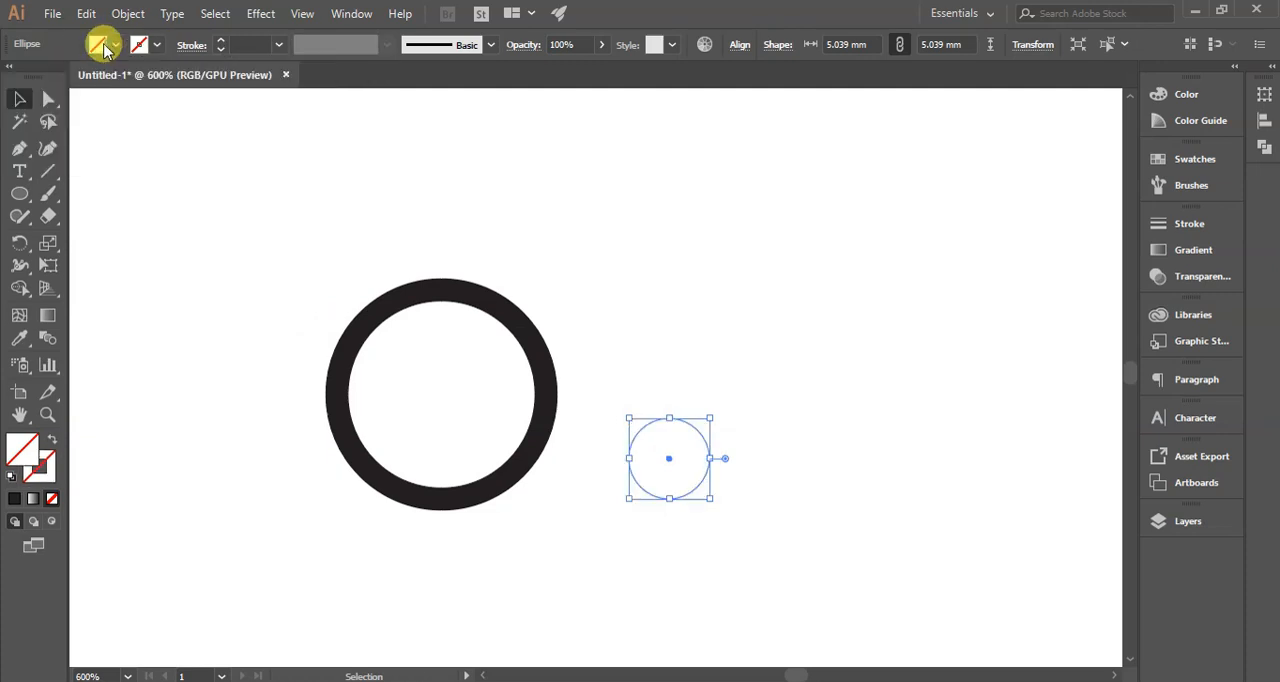
{"action": "left_click", "coordinate": [116, 46]}
{"action": "left_click", "coordinate": [51, 77]}
- Move the black disc into the middle of the large ring and enlarge it to about 7.3 mm
{"action": "left_click_drag", "start_coordinate": [670, 458], "coordinate": [442, 389]}
{"action": "mouse_move", "coordinate": [482, 349]}
{"action": "left_mouse_down"}
{"action": "mouse_move", "coordinate": [497, 326]}
{"action": "mouse_move", "coordinate": [476, 388]}
{"action": "mouse_move", "coordinate": [505, 330]}
{"action": "mouse_move", "coordinate": [470, 366]}
{"action": "mouse_move", "coordinate": [488, 366]}
{"action": "left_mouse_up"}
{"action": "left_click", "coordinate": [520, 356]}
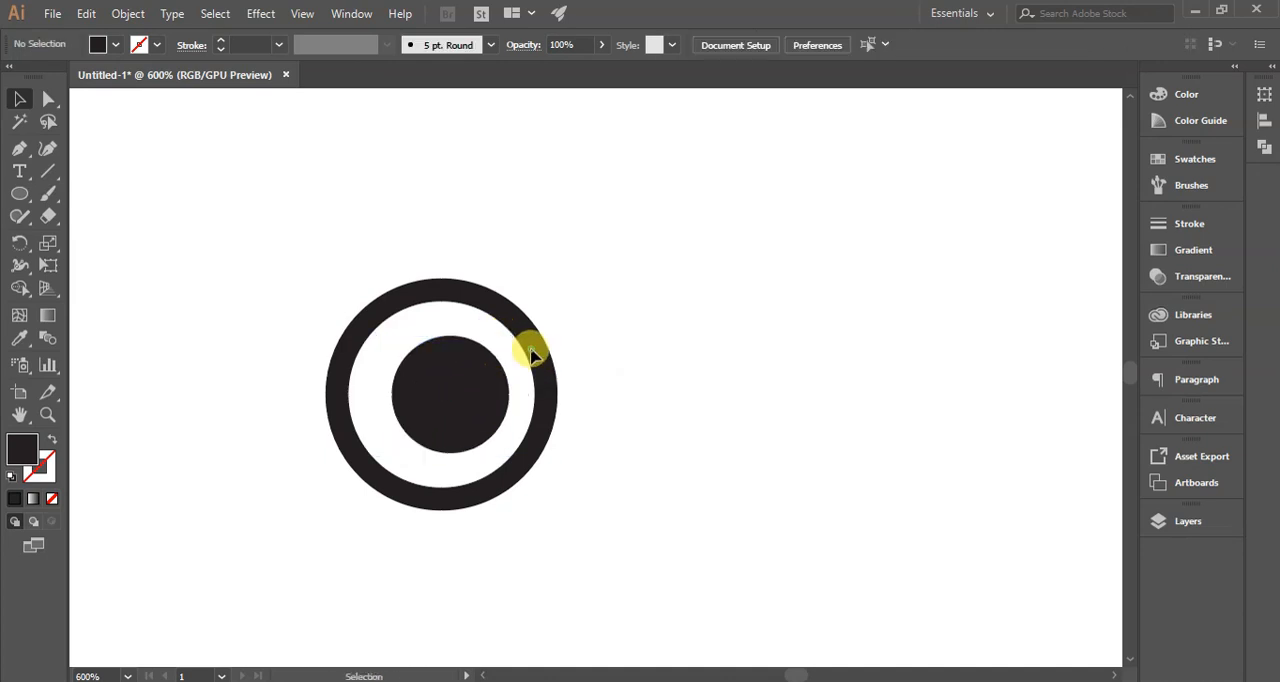
- Set the outer ring's stroke weight to 5 pt and deselect it
{"action": "left_click", "coordinate": [491, 297]}
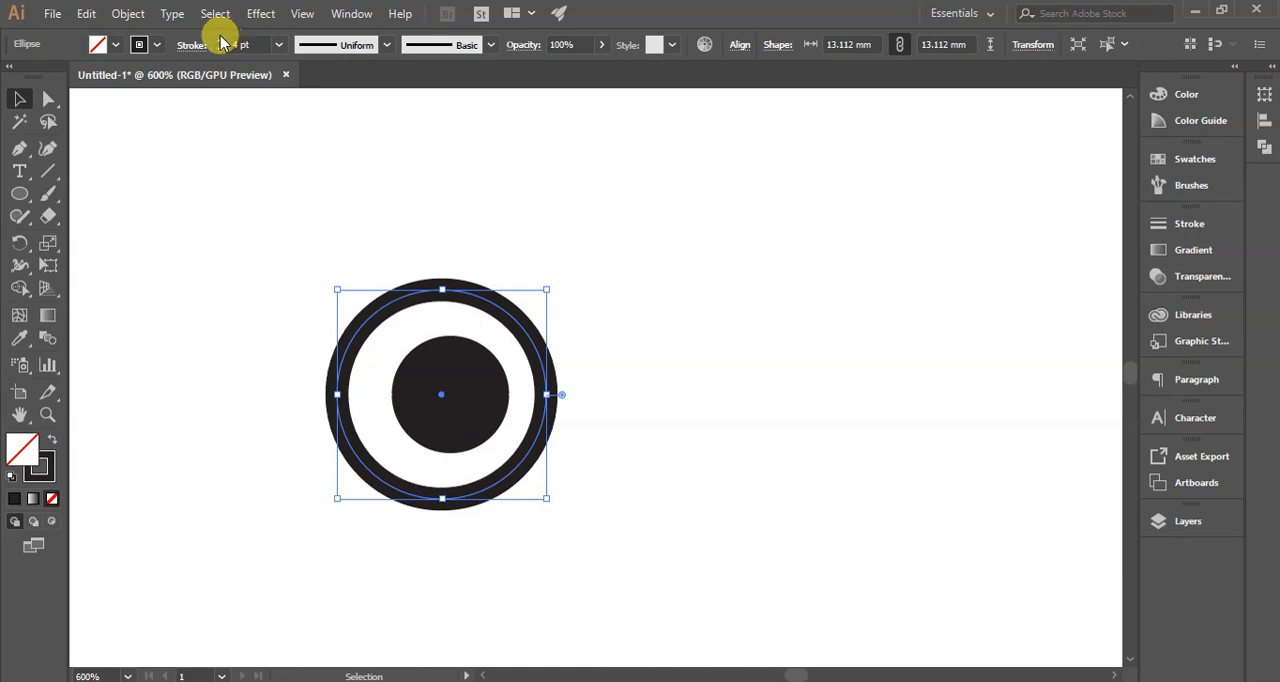
{"action": "left_click", "coordinate": [220, 41]}
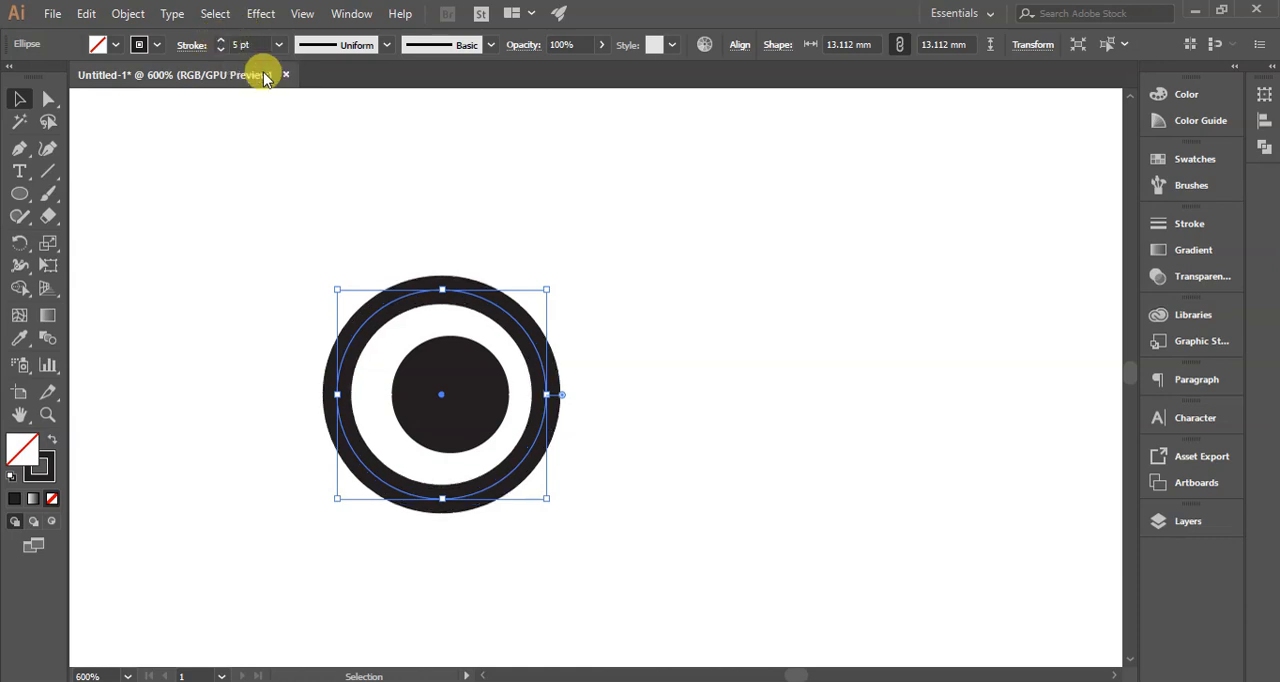
{"action": "left_click", "coordinate": [671, 320]}
- Center the black disc inside the ring, aligning the two objects by their horizontal centers
{"action": "left_click_drag", "start_coordinate": [459, 375], "coordinate": [446, 381]}
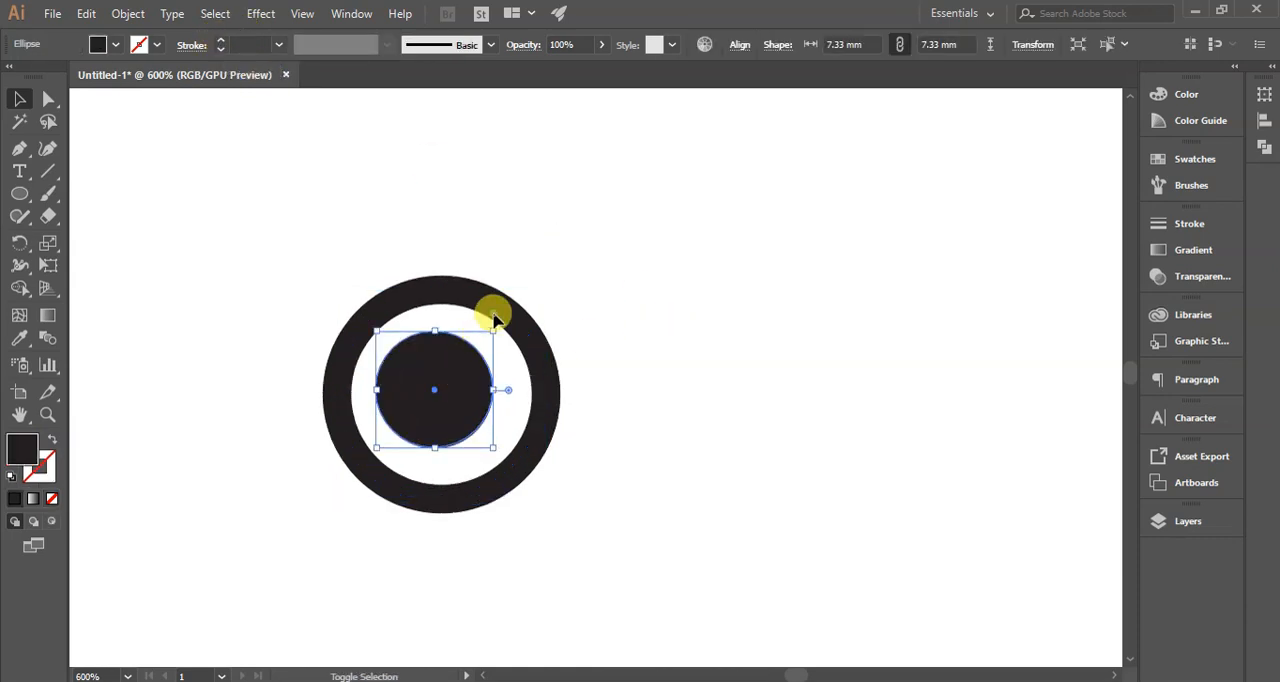
{"action": "left_click_drag", "start_coordinate": [229, 251], "coordinate": [606, 510]}
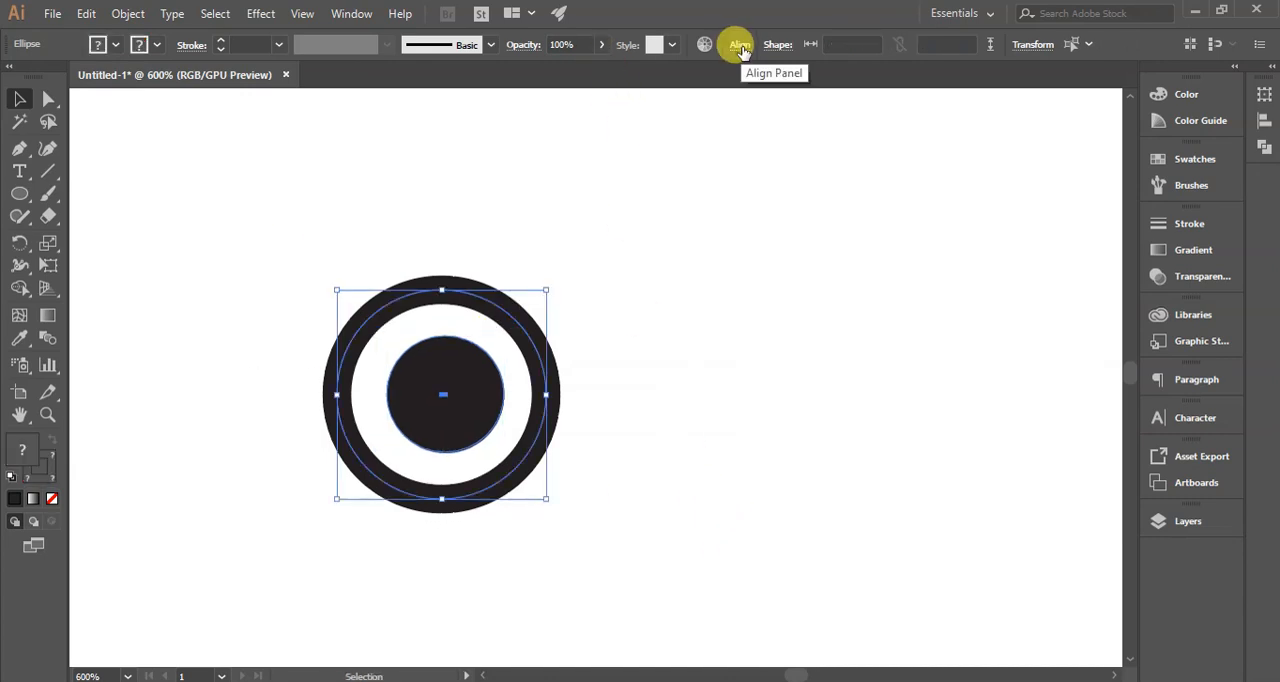
{"action": "left_click", "coordinate": [740, 47]}
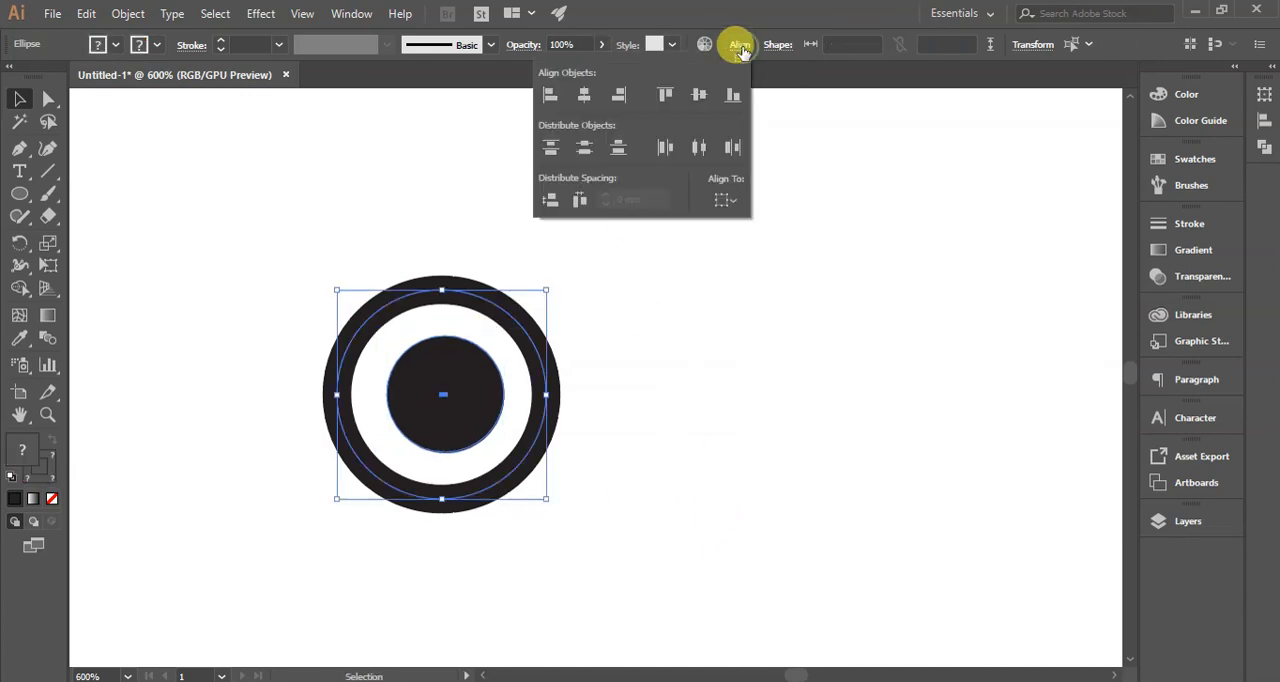
{"action": "left_click", "coordinate": [585, 97]}
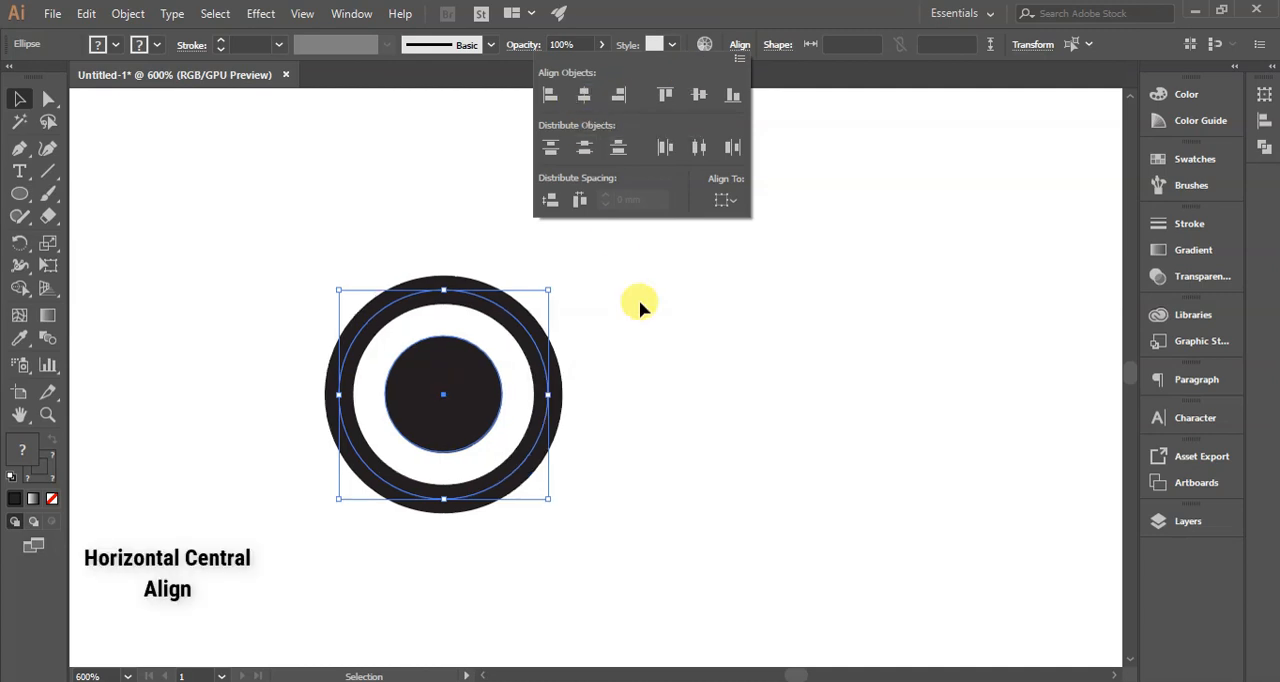
{"action": "left_click", "coordinate": [667, 387]}
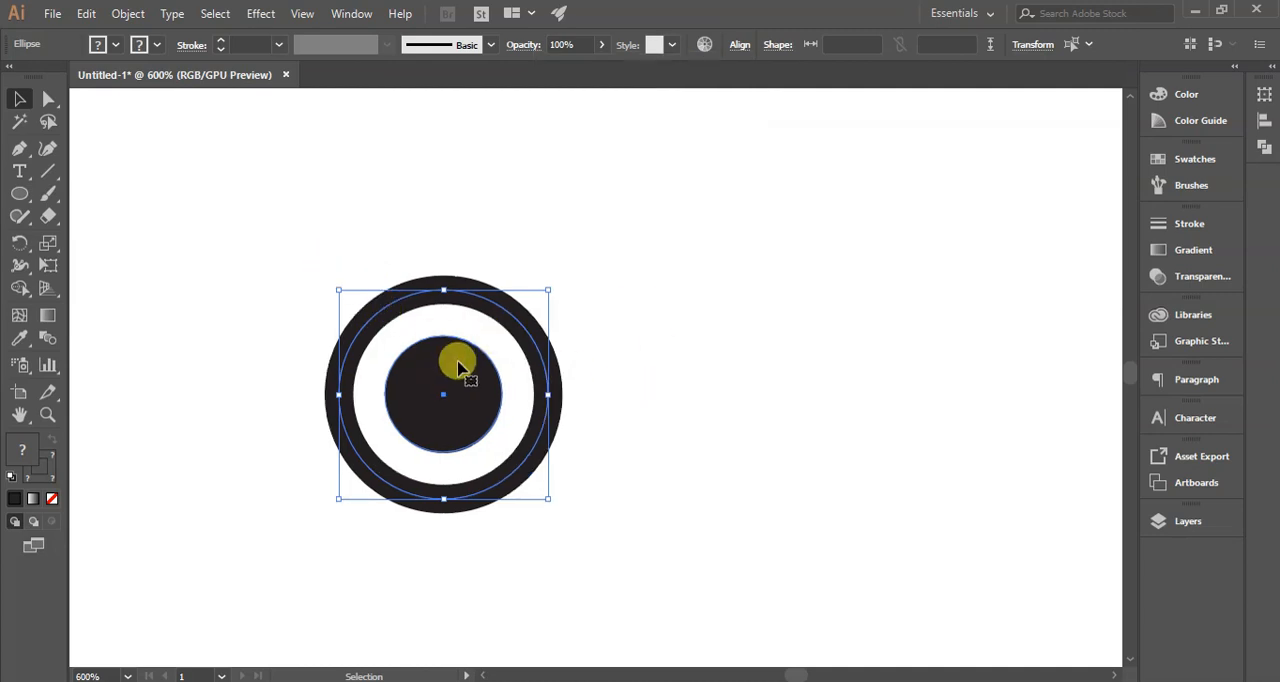
- Duplicate the ring and disc horizontally so the two rings overlap at their touching edges
{"action": "left_click_drag", "start_coordinate": [460, 368], "coordinate": [660, 366]}
{"action": "left_click", "coordinate": [627, 237]}
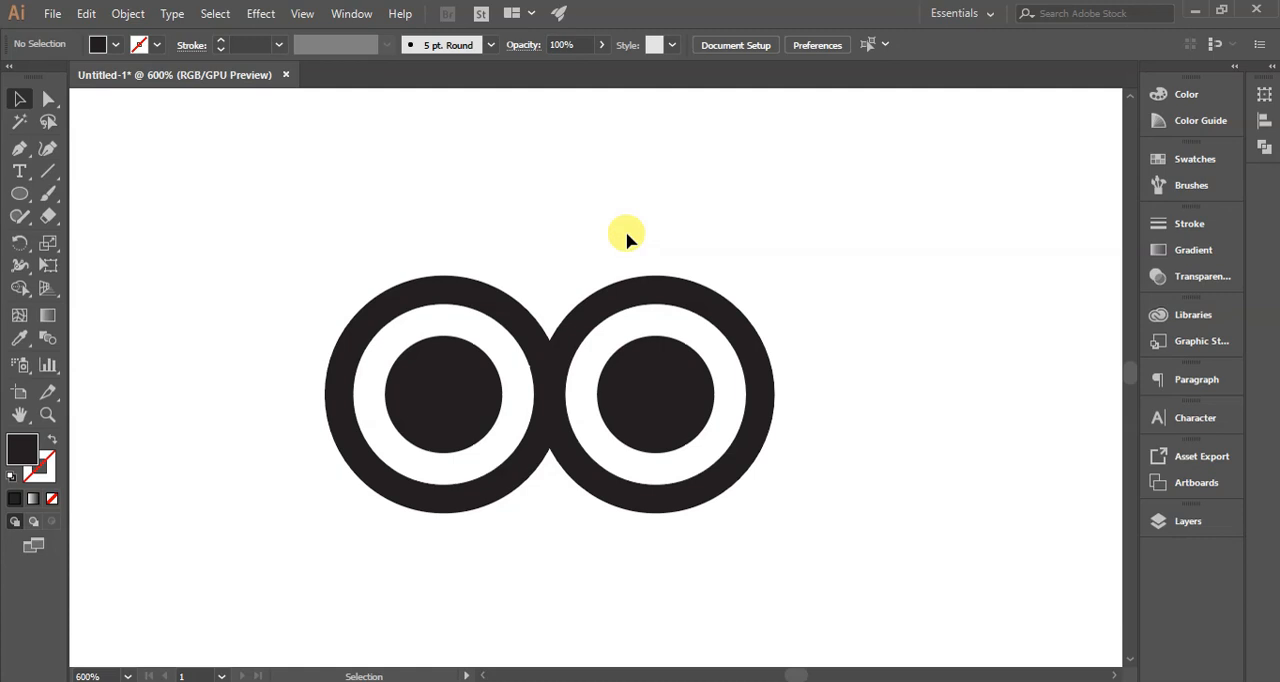
- Draw an upward-curving arc with the Pen tool between the tops of both rings, with no fill and a black stroke
{"action": "left_click", "coordinate": [22, 149]}
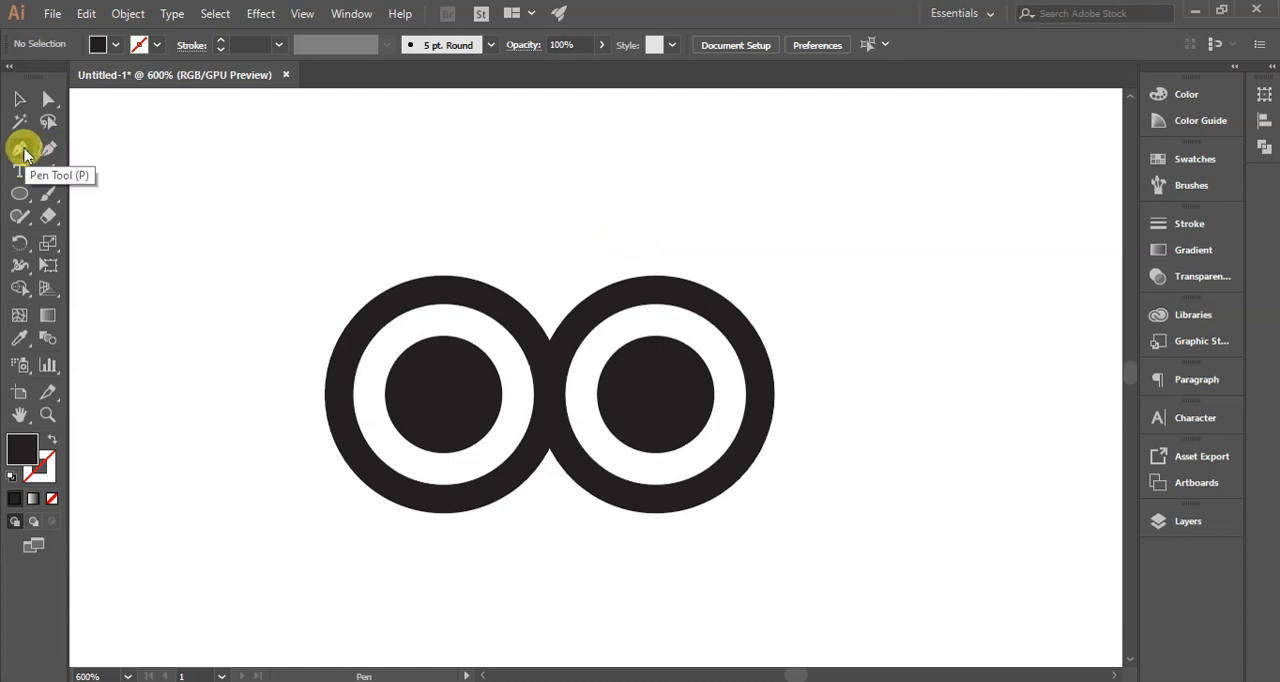
{"action": "left_click", "coordinate": [443, 291]}
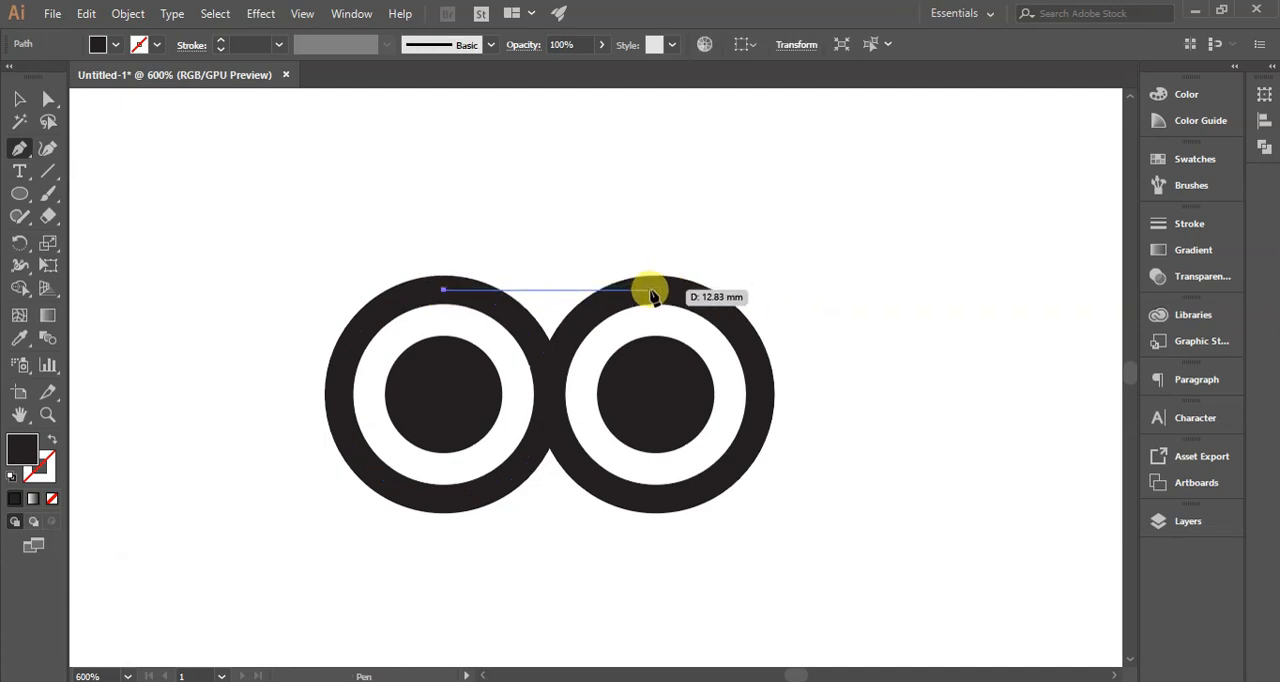
{"action": "left_click_drag", "start_coordinate": [655, 289], "coordinate": [780, 362]}
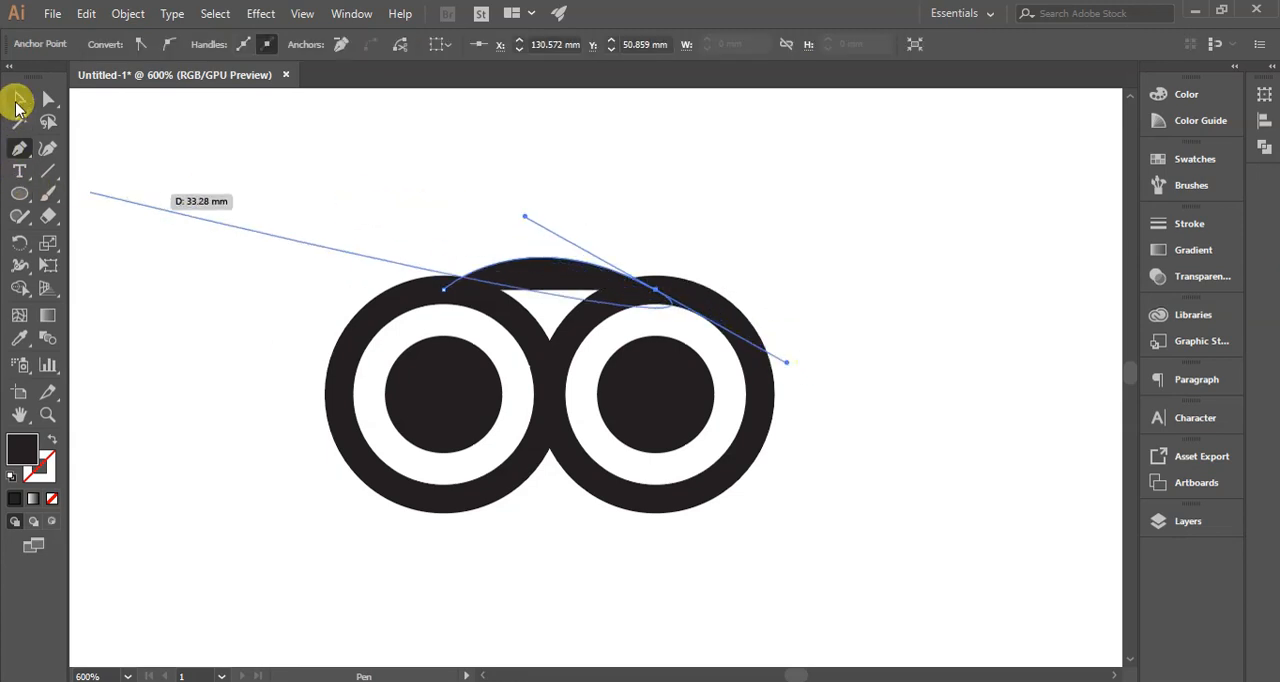
{"action": "left_click", "coordinate": [18, 100]}
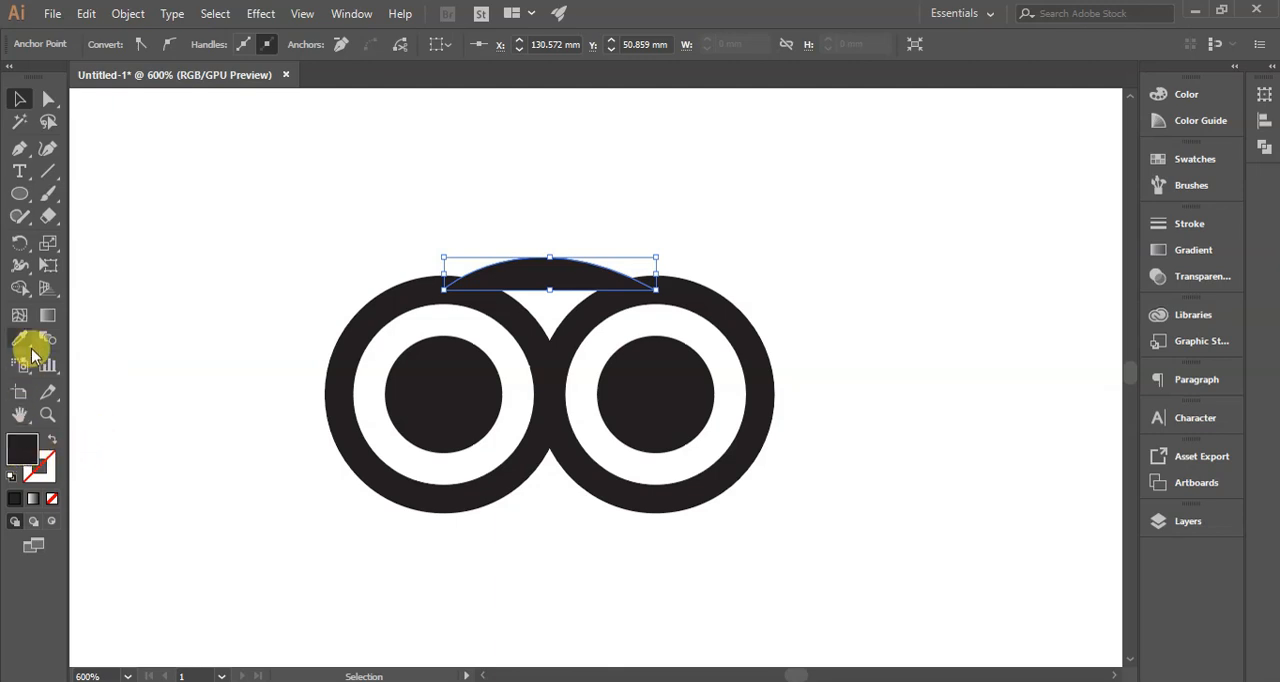
{"action": "left_click", "coordinate": [49, 440]}
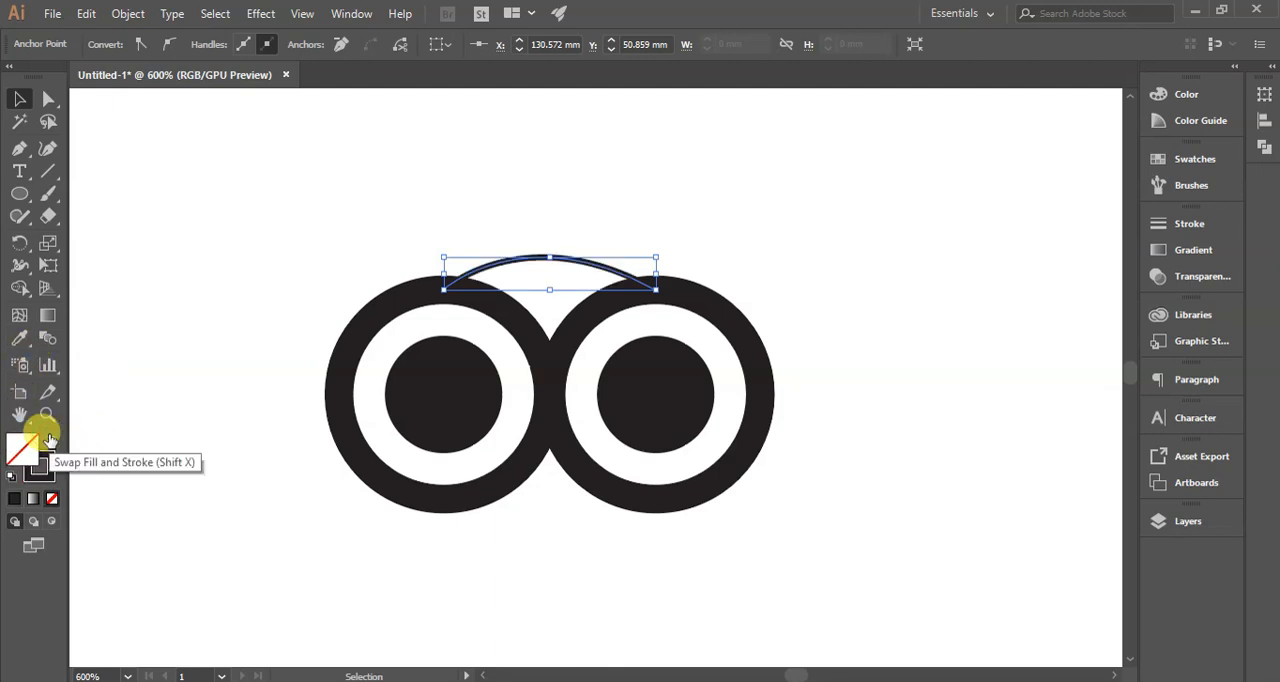
{"action": "left_click", "coordinate": [210, 413]}
- Set the stroke weight of the arc connecting the rings to 4 pt
{"action": "left_click", "coordinate": [560, 264]}
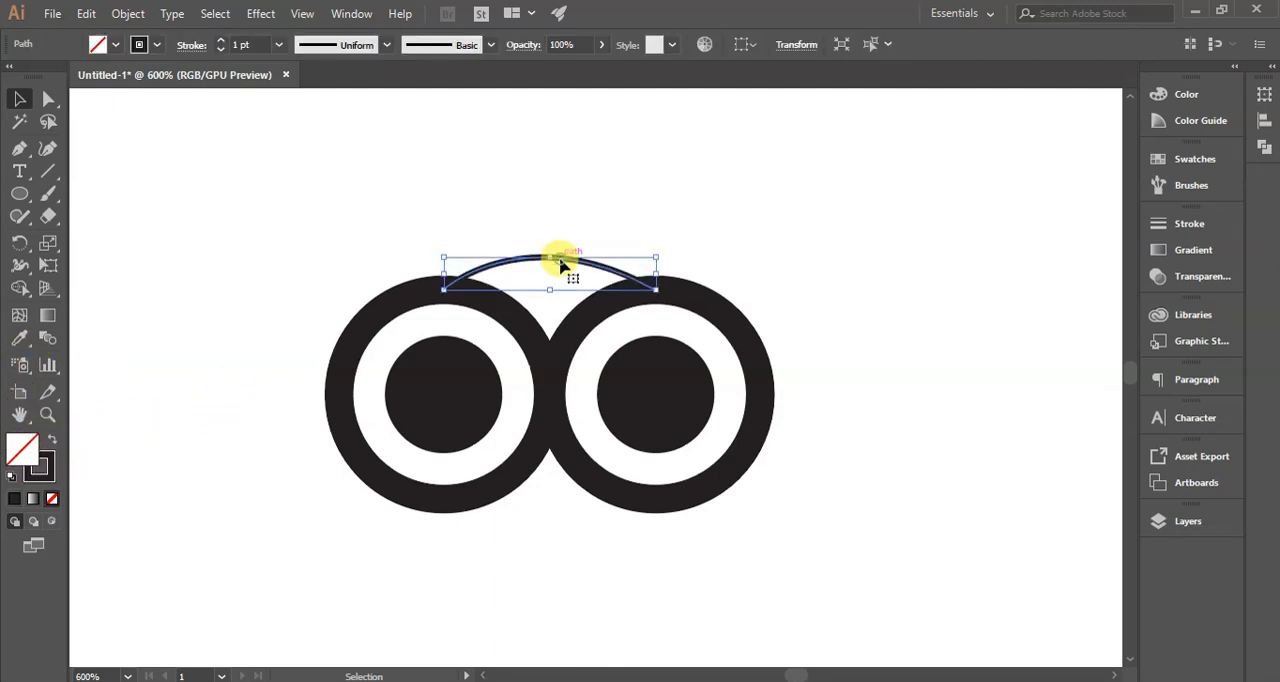
{"action": "left_click", "coordinate": [220, 41]}
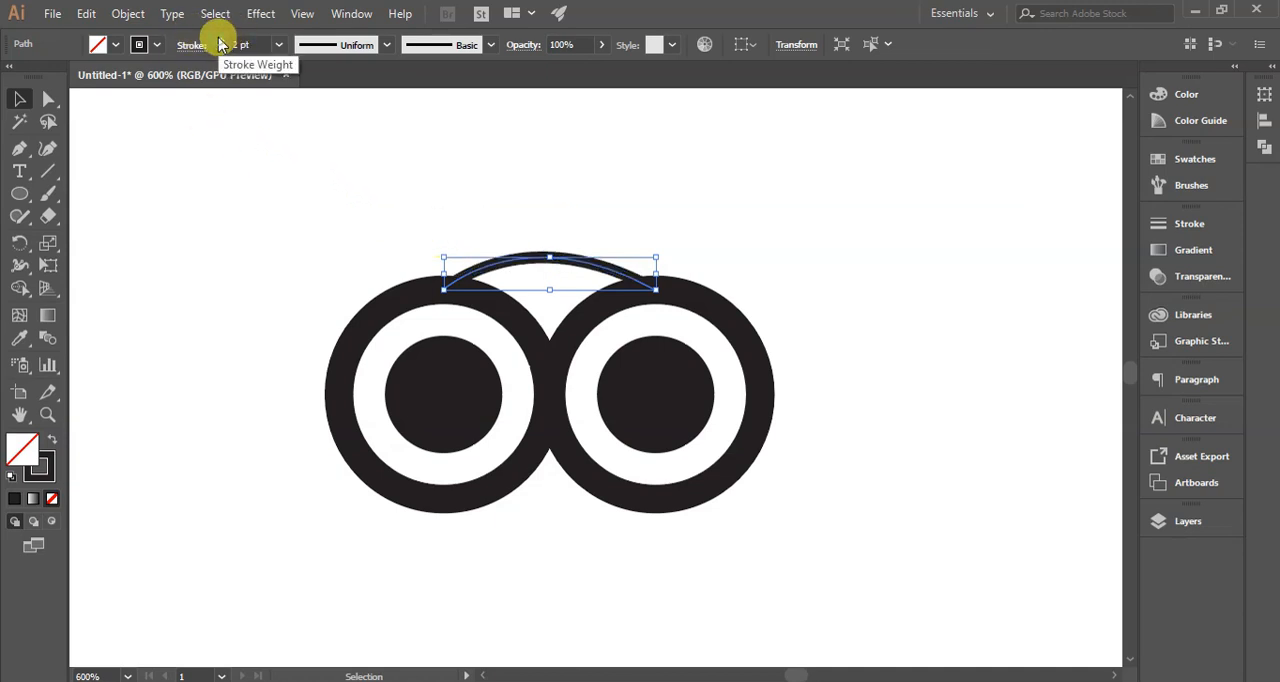
{"action": "left_click", "coordinate": [220, 41]}
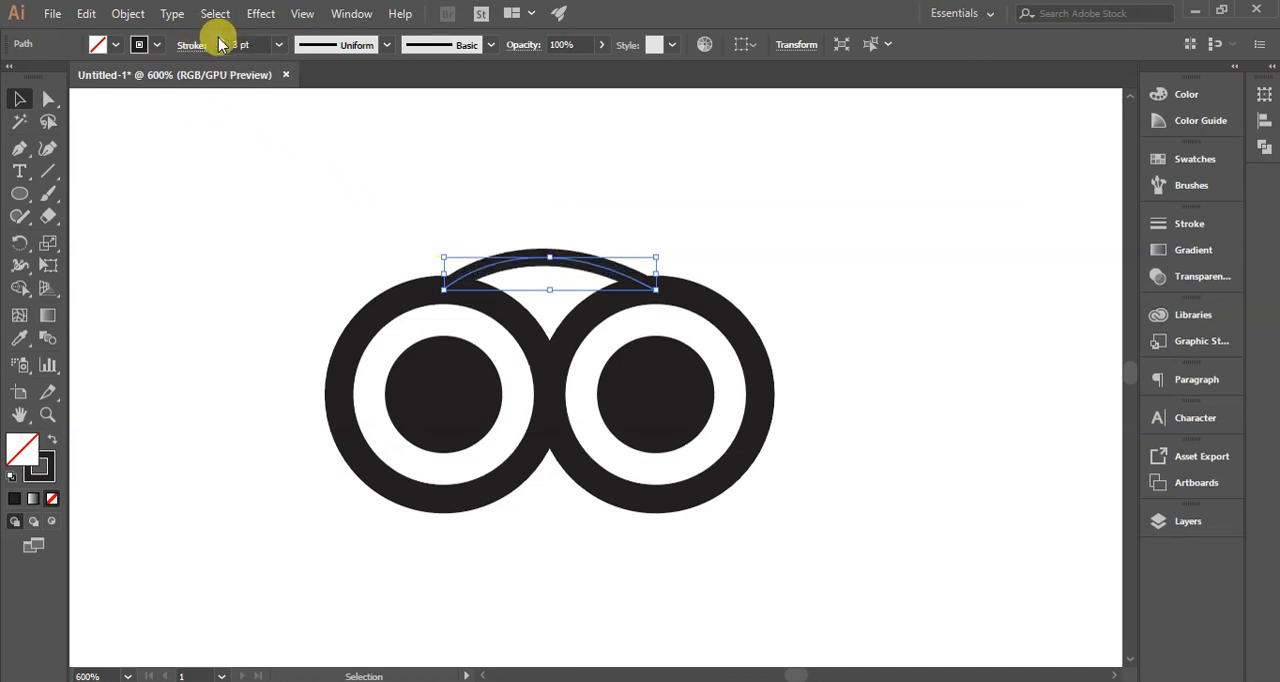
{"action": "left_click", "coordinate": [300, 129]}
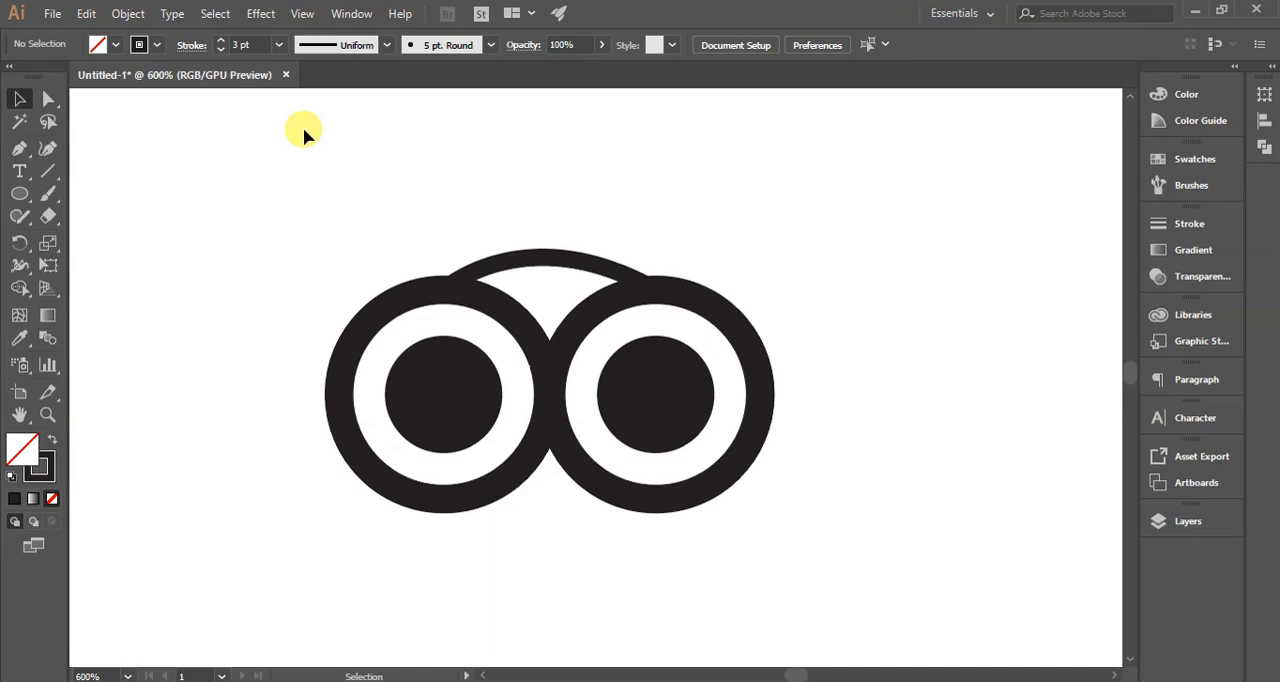
{"action": "left_click", "coordinate": [529, 257]}
{"action": "left_click", "coordinate": [220, 40]}
{"action": "left_click", "coordinate": [220, 40]}
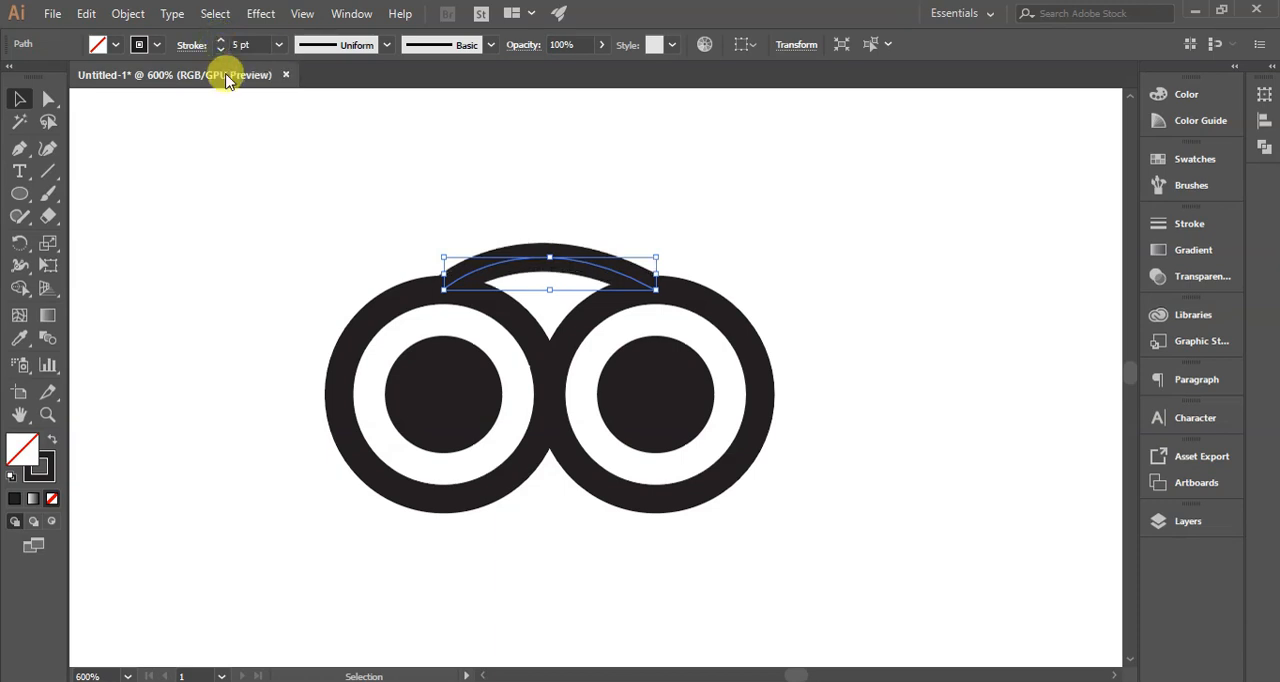
{"action": "left_click", "coordinate": [221, 50]}
{"action": "left_click", "coordinate": [216, 229]}
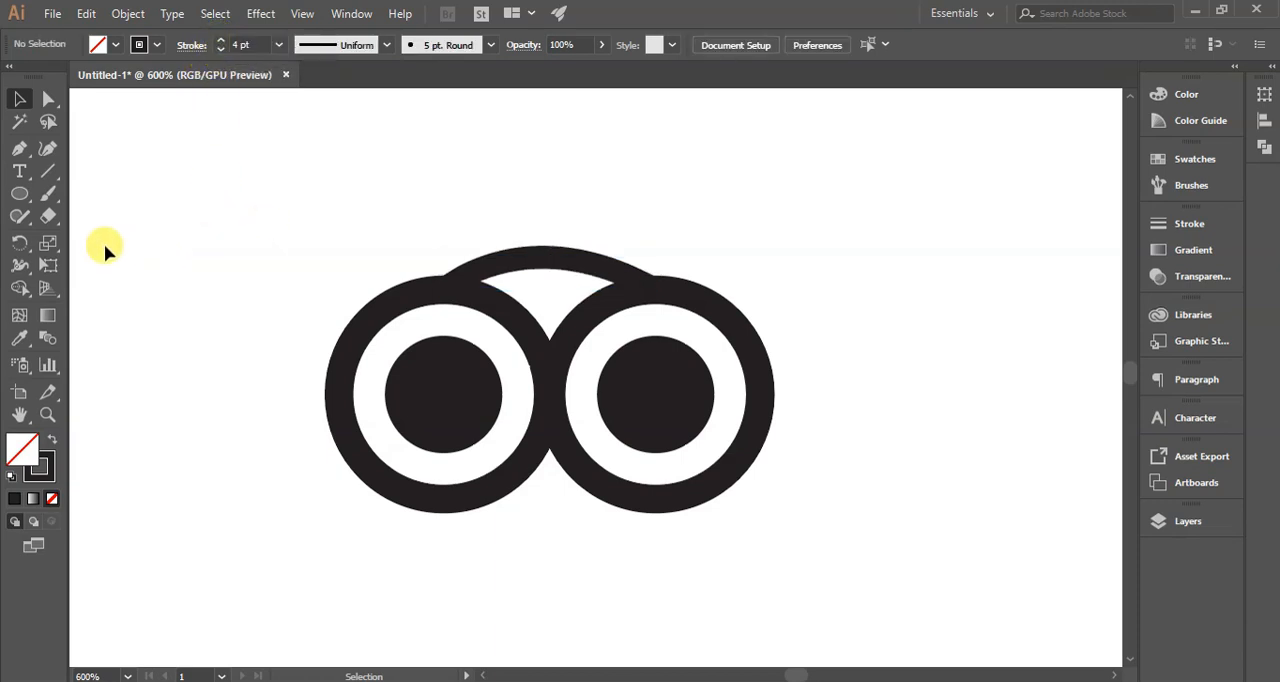
- Draw a three-sided polygon with the Polygon tool in the empty area above and to the left of the rings
{"action": "left_click", "coordinate": [21, 197]}
{"action": "left_click_drag", "start_coordinate": [21, 203], "coordinate": [86, 257]}
{"action": "mouse_move", "coordinate": [161, 184]}
{"action": "left_mouse_down"}
{"action": "mouse_move", "coordinate": [200, 194]}
{"action": "mouse_move", "coordinate": [199, 211]}
{"action": "mouse_move", "coordinate": [218, 204]}
{"action": "left_mouse_up"}
{"action": "key", "text": "Up"}
{"action": "key", "text": "Up"}
{"action": "key", "text": "Up"}
{"action": "key", "text": "Down"}
{"action": "key", "text": "Down"}
{"action": "key", "text": "Down"}
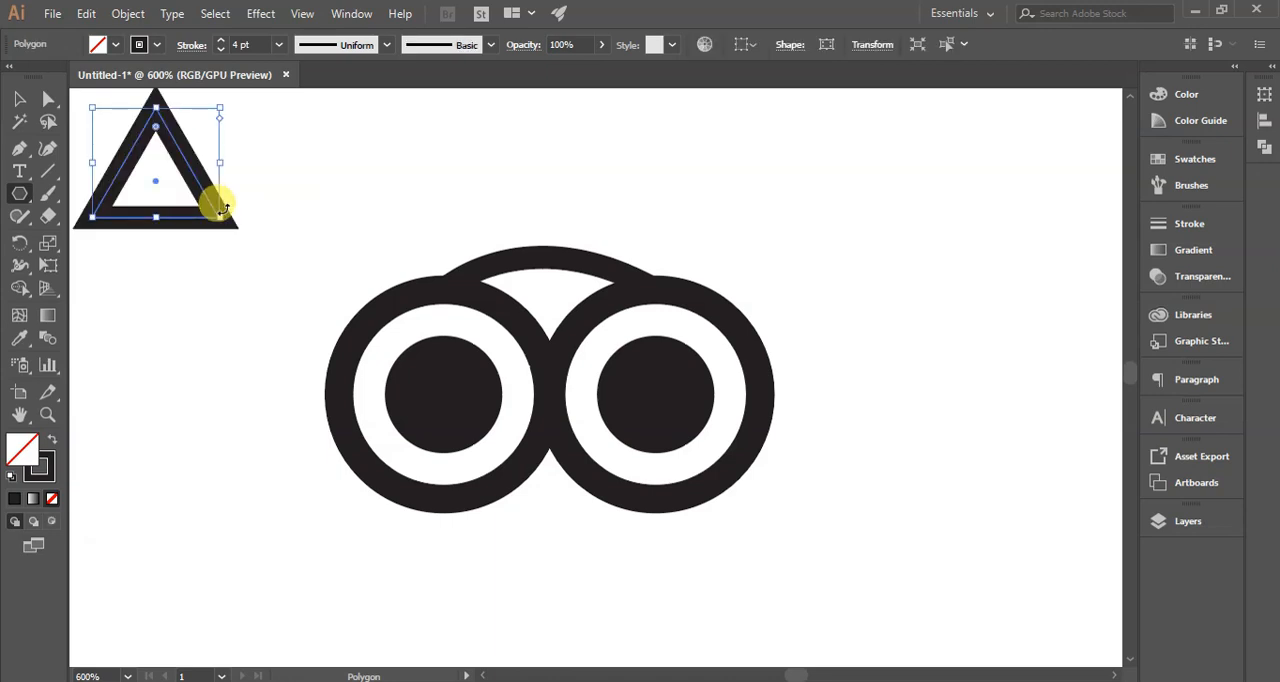
- Remove the triangle's stroke and fill it with black
{"action": "left_click", "coordinate": [158, 45]}
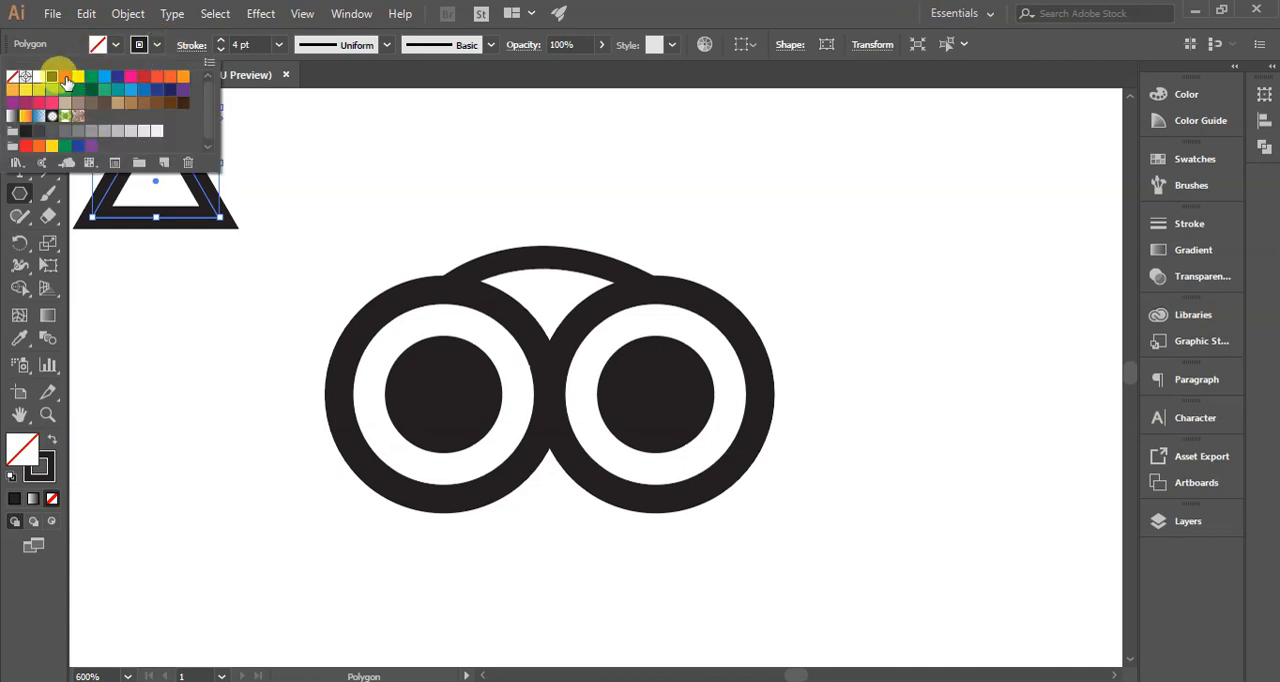
{"action": "left_click", "coordinate": [14, 79]}
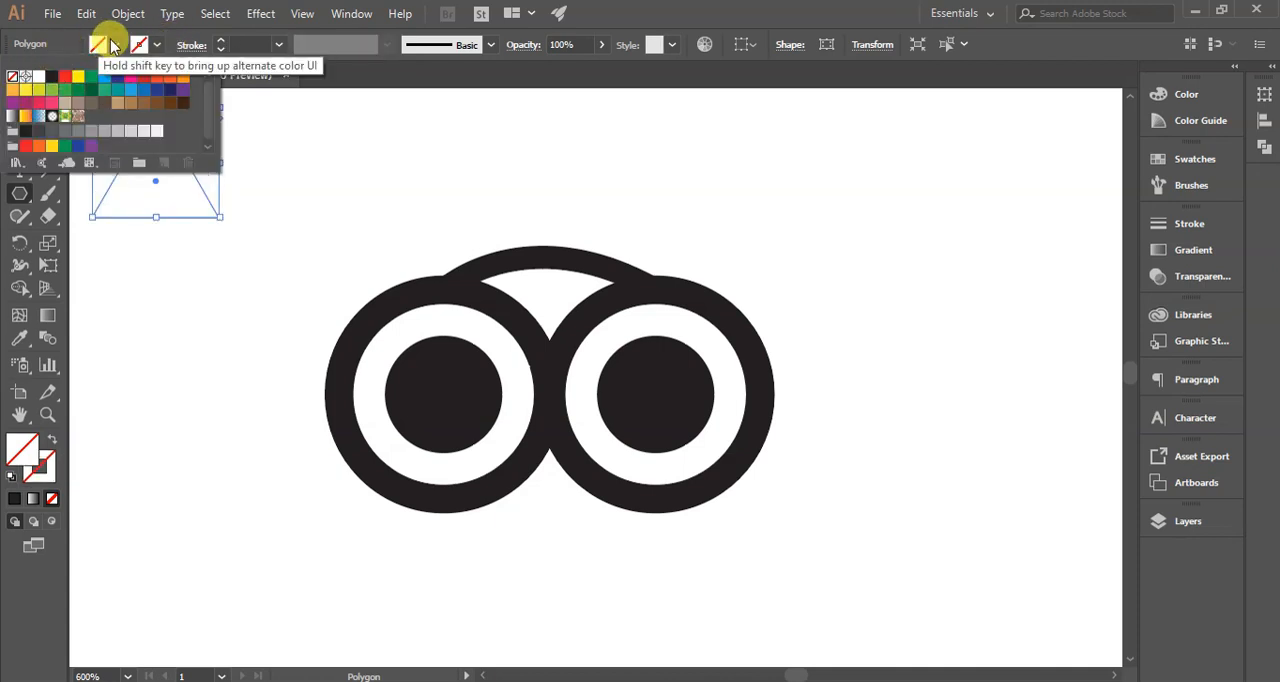
{"action": "left_click", "coordinate": [117, 45]}
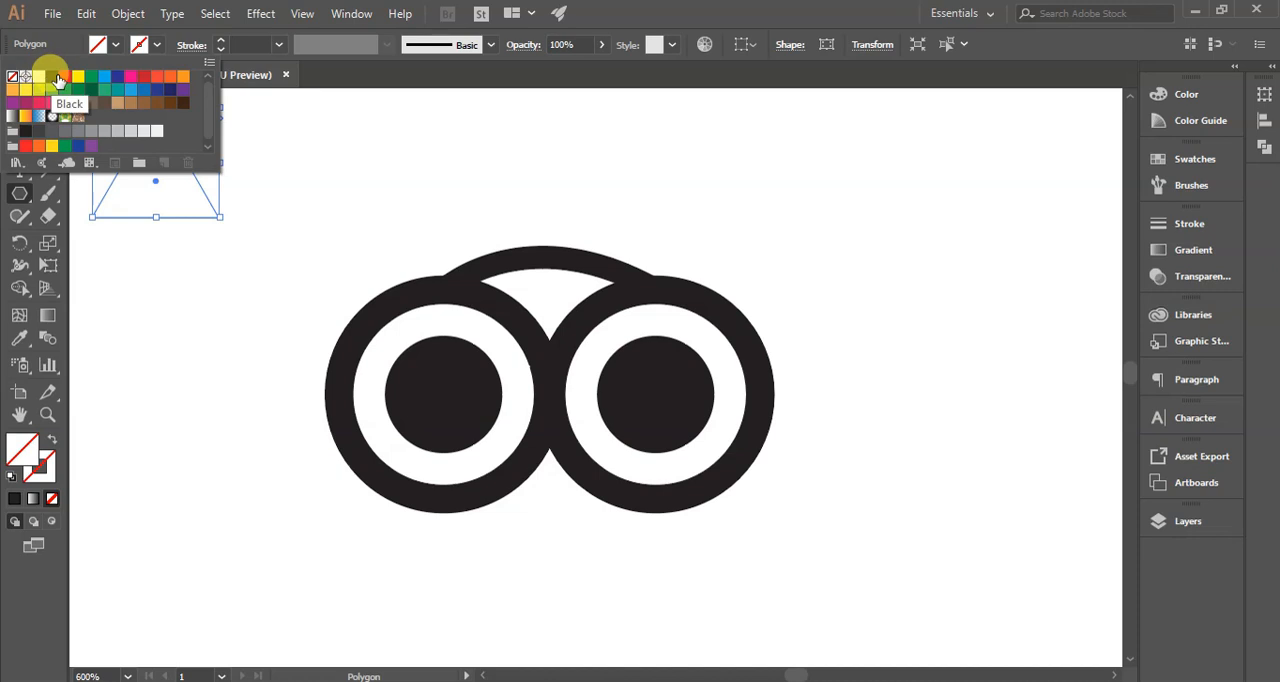
{"action": "left_click", "coordinate": [47, 79]}
- Move the black triangle below the rings, centered where the two rings meet
{"action": "key", "text": "v"}
{"action": "left_click", "coordinate": [196, 242]}
{"action": "left_click_drag", "start_coordinate": [171, 177], "coordinate": [567, 559]}
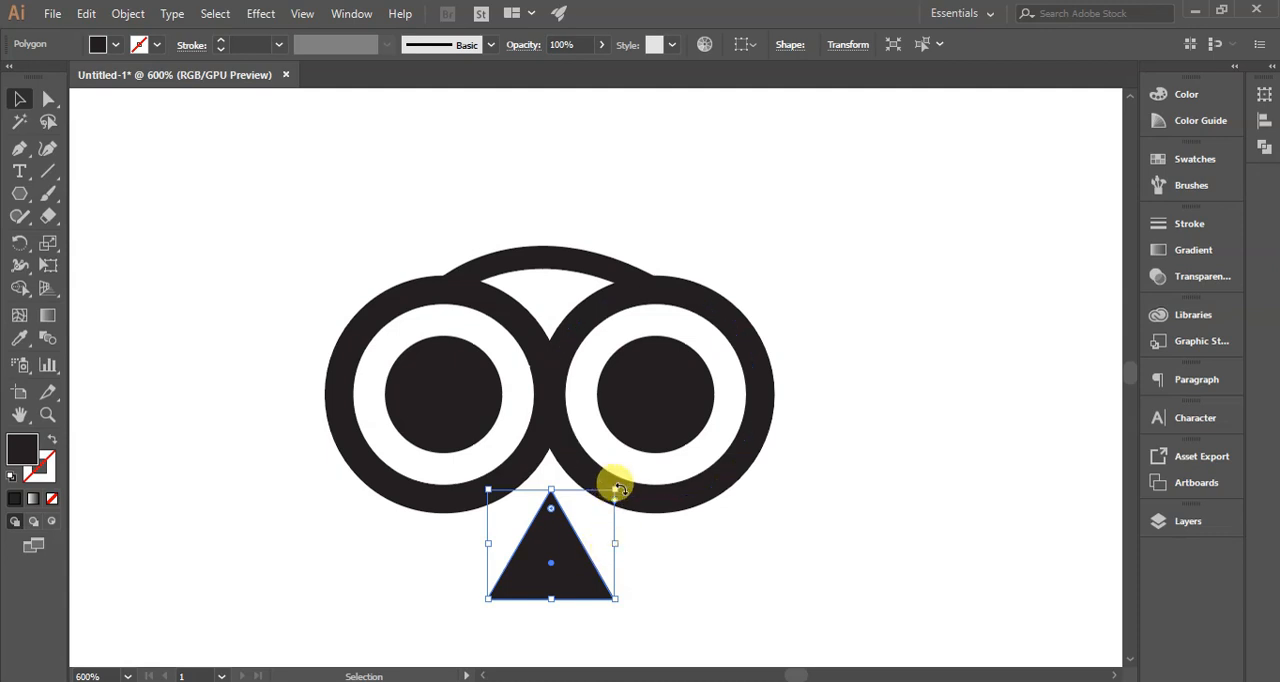
- Replace the triangle with a new, smaller black three-sided polygon just below the point where the two rings meet
{"action": "left_click_drag", "start_coordinate": [620, 600], "coordinate": [553, 627]}
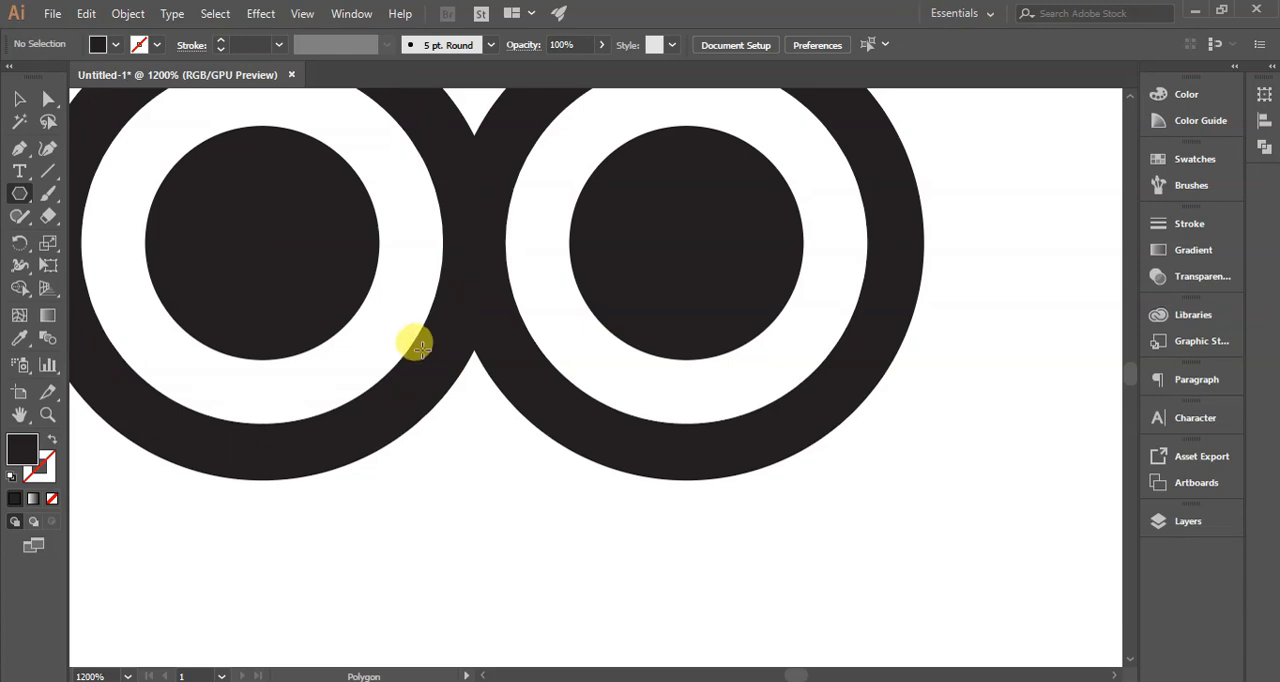
{"action": "left_click_drag", "start_coordinate": [421, 347], "coordinate": [522, 486]}
{"action": "key", "text": "v"}
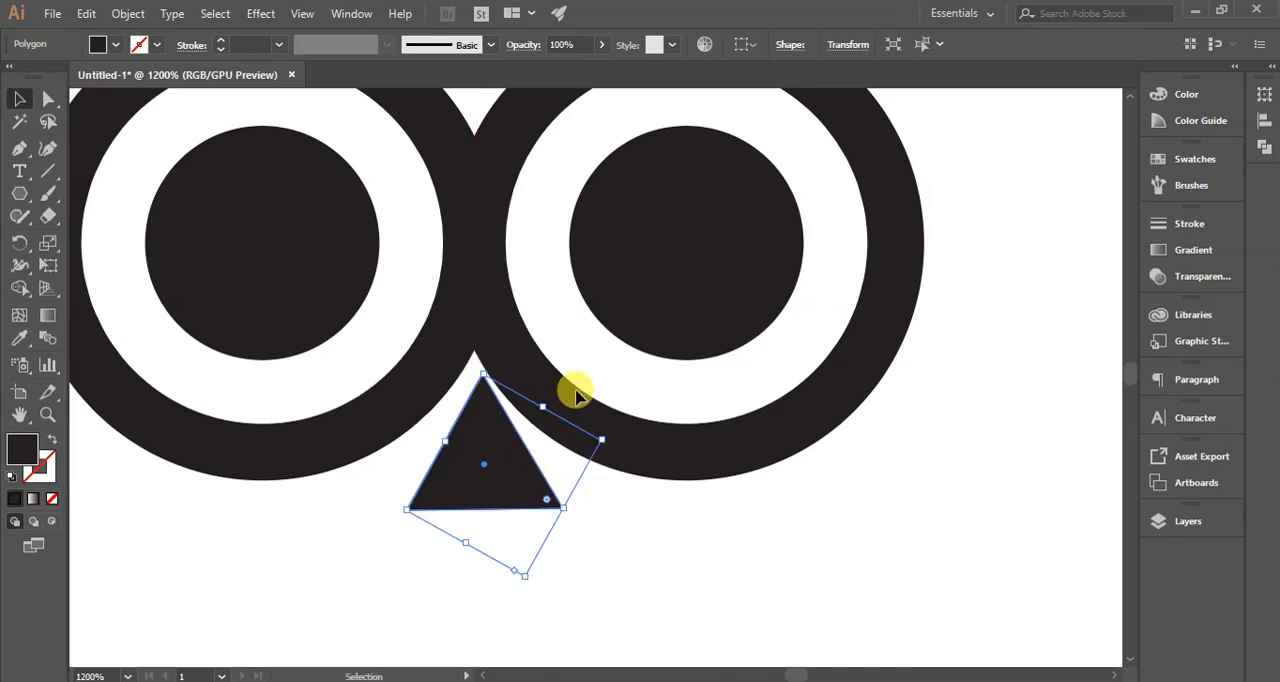
- Rotate the small triangle to point downward and move it up over the lower junction of the two rings
{"action": "left_click_drag", "start_coordinate": [604, 442], "coordinate": [443, 566]}
{"action": "left_click_drag", "start_coordinate": [514, 509], "coordinate": [486, 563]}
{"action": "left_click_drag", "start_coordinate": [517, 446], "coordinate": [512, 392]}
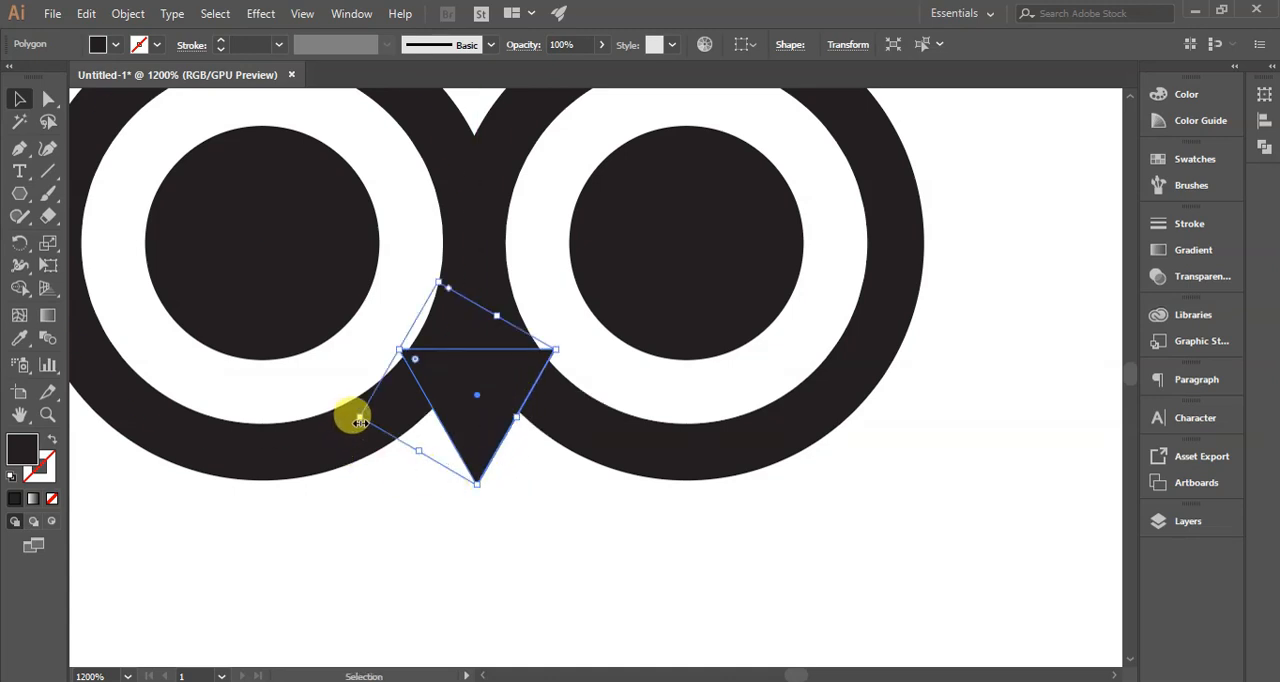
{"action": "left_click", "coordinate": [487, 557]}
- Nudge the downward triangle lower so its tip projects further below the rings as a beak
{"action": "left_click", "coordinate": [477, 401]}
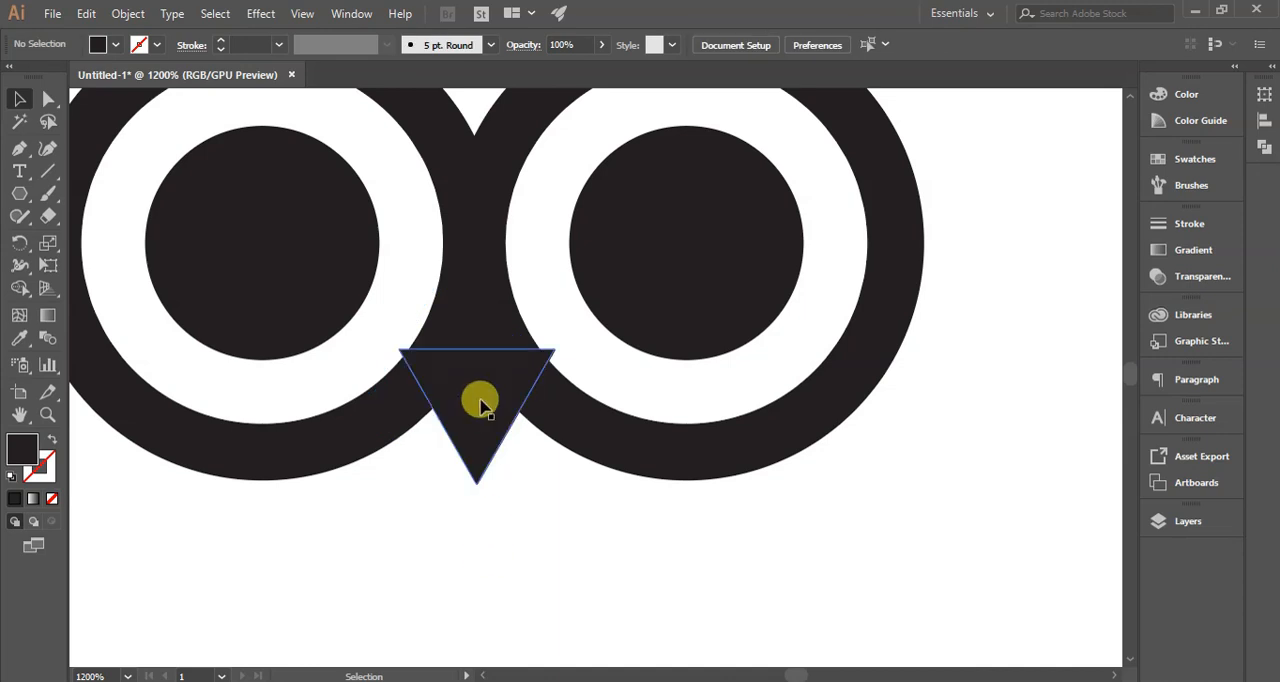
{"action": "key", "text": "Down"}
{"action": "key", "text": "Down"}
{"action": "key", "text": "Down"}
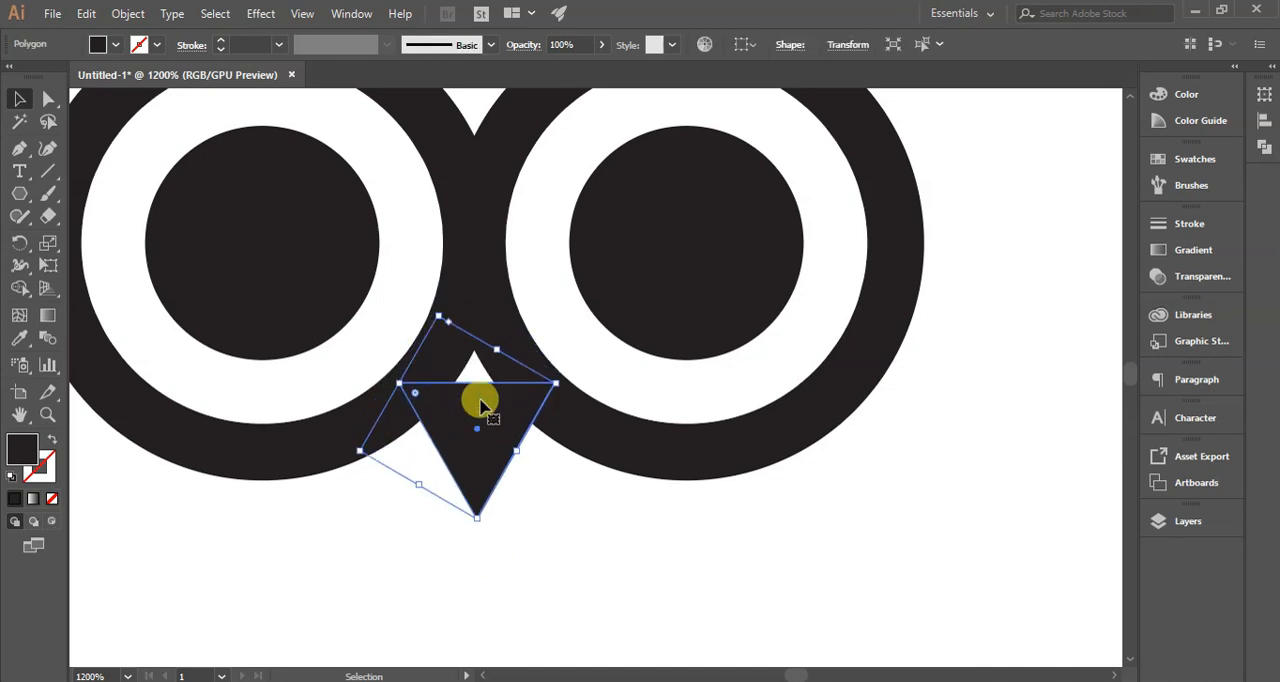
{"action": "left_click", "coordinate": [571, 464]}
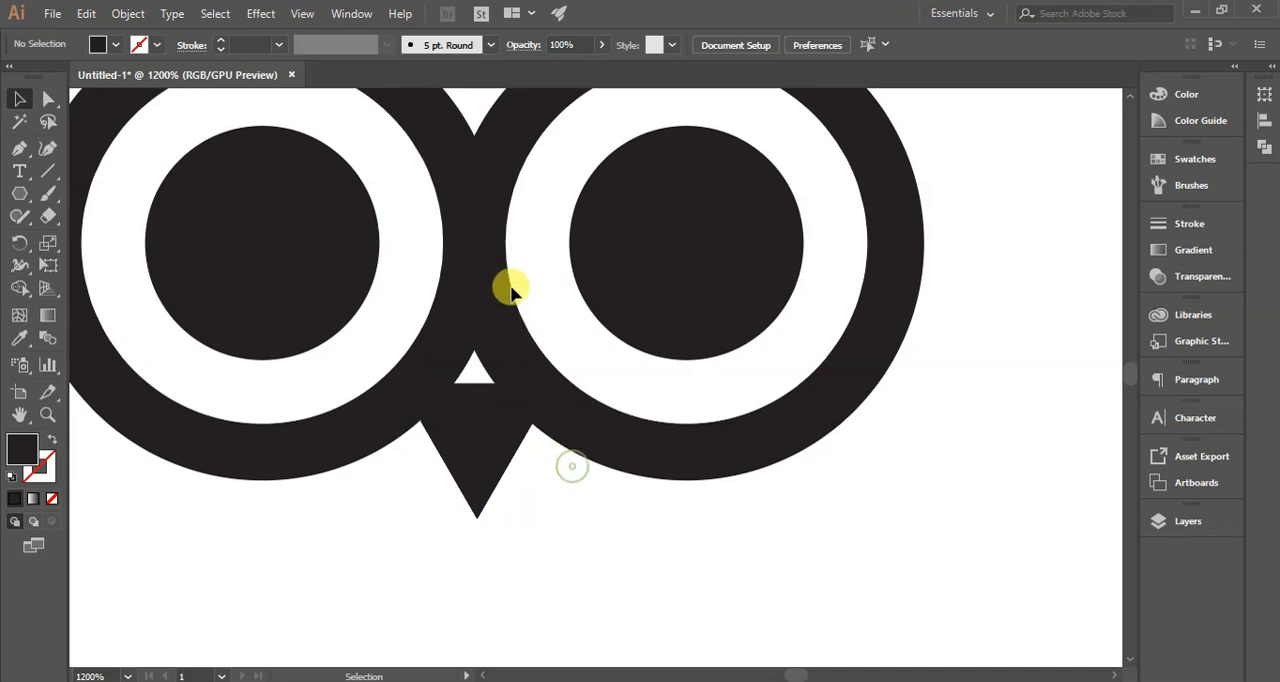
- Try shifting the outer ring of the right eye closer to the left eye
{"action": "left_click", "coordinate": [515, 365]}
{"action": "key", "text": "Left"}
{"action": "key", "text": "Left"}
{"action": "key", "text": "Left"}
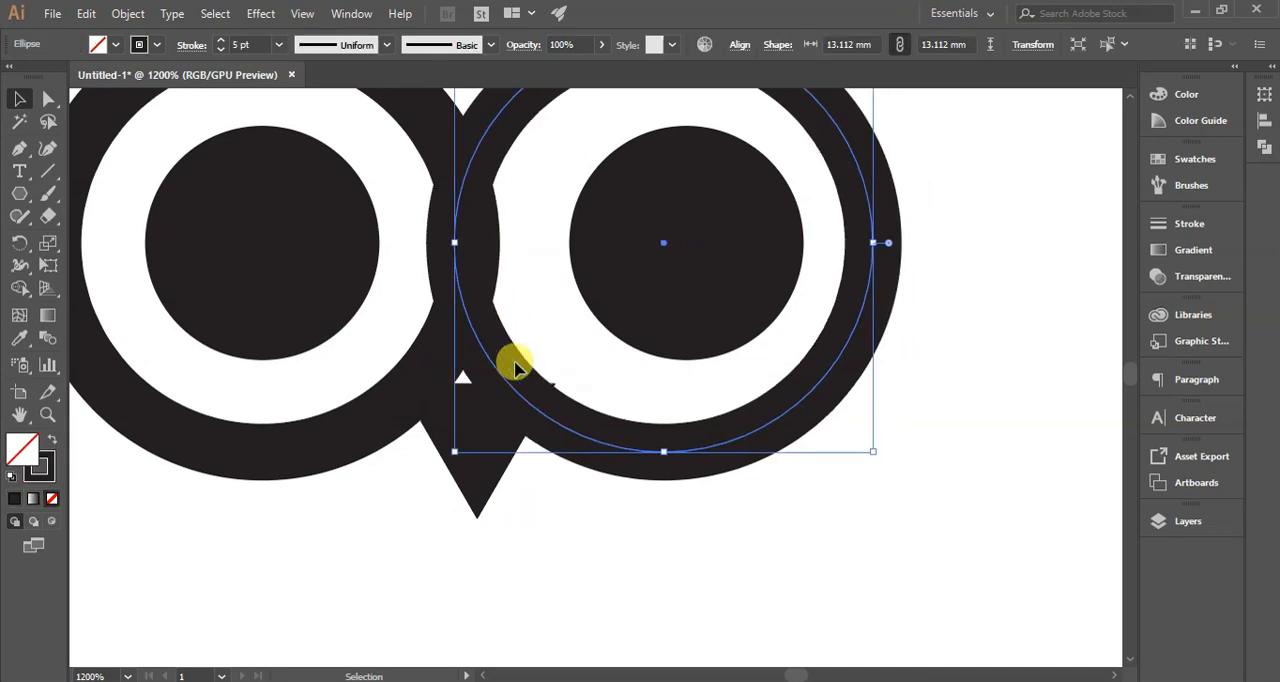
{"action": "key", "text": "Right"}
{"action": "key", "text": "Right"}
{"action": "key", "text": "Right"}
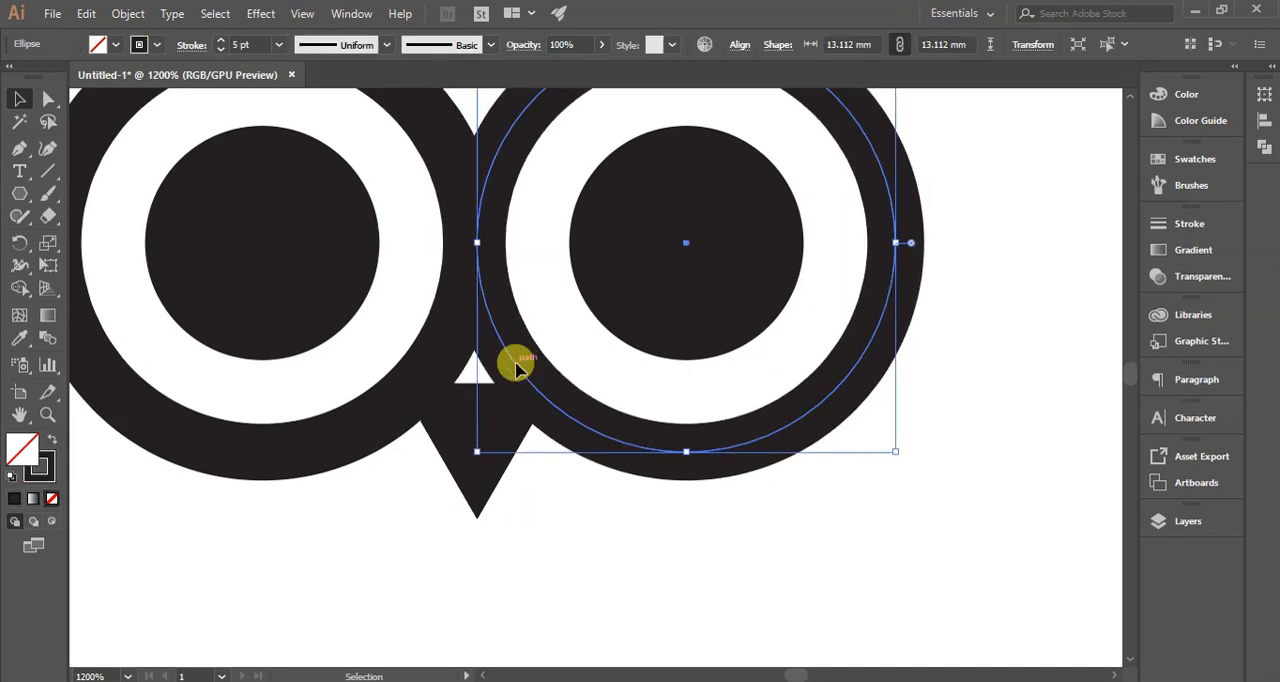
{"action": "left_click", "coordinate": [595, 578]}
- Duplicate the beak triangle onto the top of the right ring and rotate it into an ear pointing up and outward
{"action": "scroll", "coordinate": [595, 578], "scroll_direction": "up", "scroll_amount": 3}
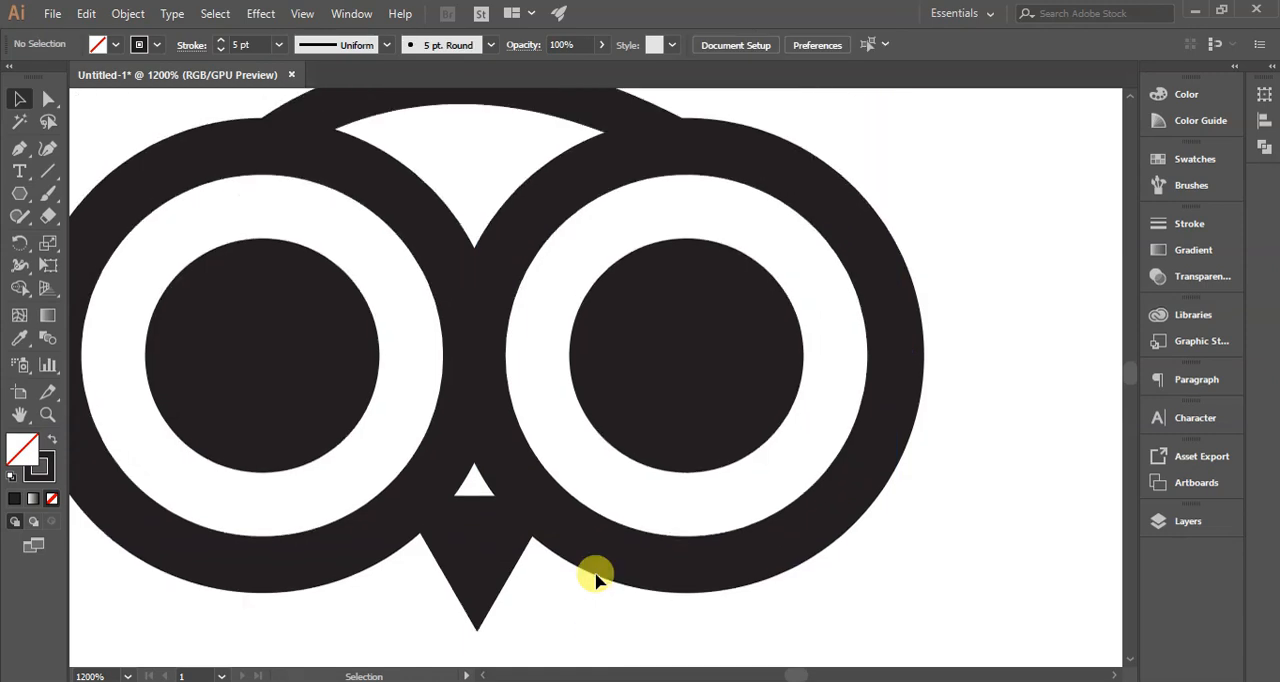
{"action": "scroll", "coordinate": [595, 578], "scroll_direction": "down", "scroll_amount": 2}
{"action": "left_click", "coordinate": [550, 566]}
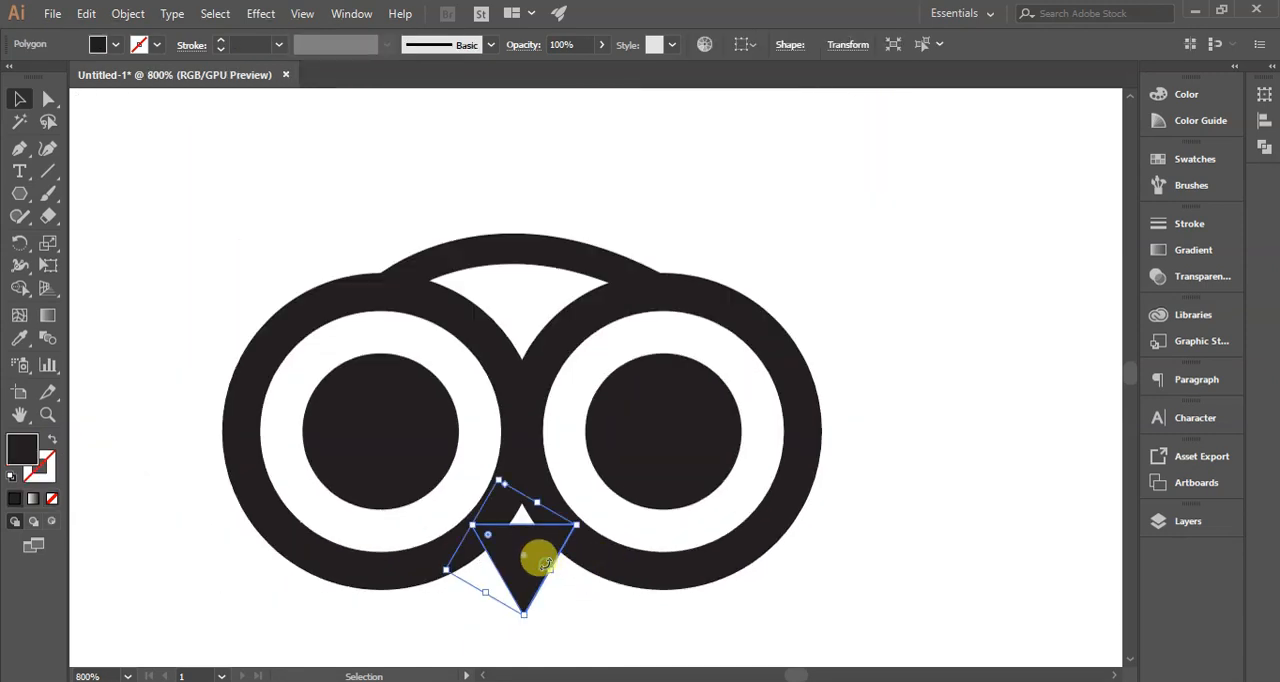
{"action": "left_click_drag", "start_coordinate": [541, 546], "coordinate": [667, 215]}
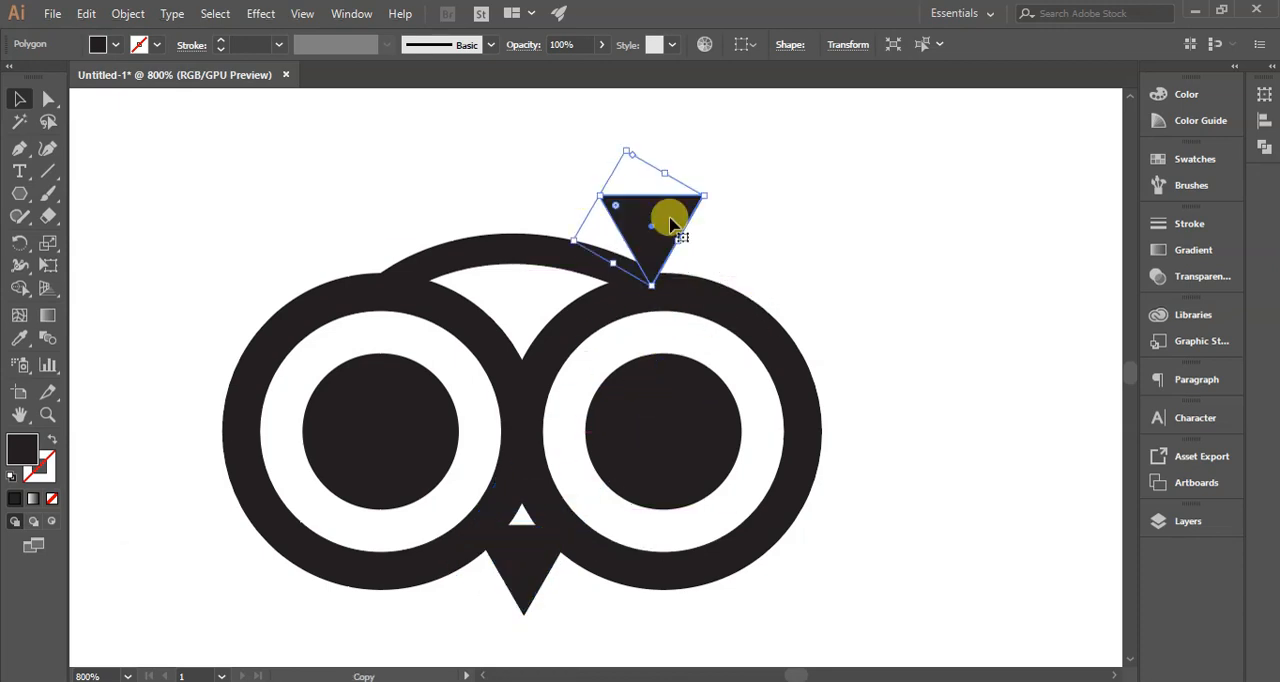
{"action": "left_click_drag", "start_coordinate": [710, 197], "coordinate": [717, 120]}
{"action": "mouse_move", "coordinate": [676, 213]}
{"action": "left_mouse_down"}
{"action": "mouse_move", "coordinate": [657, 209]}
{"action": "mouse_move", "coordinate": [668, 232]}
{"action": "left_mouse_up"}
{"action": "left_click", "coordinate": [659, 164]}
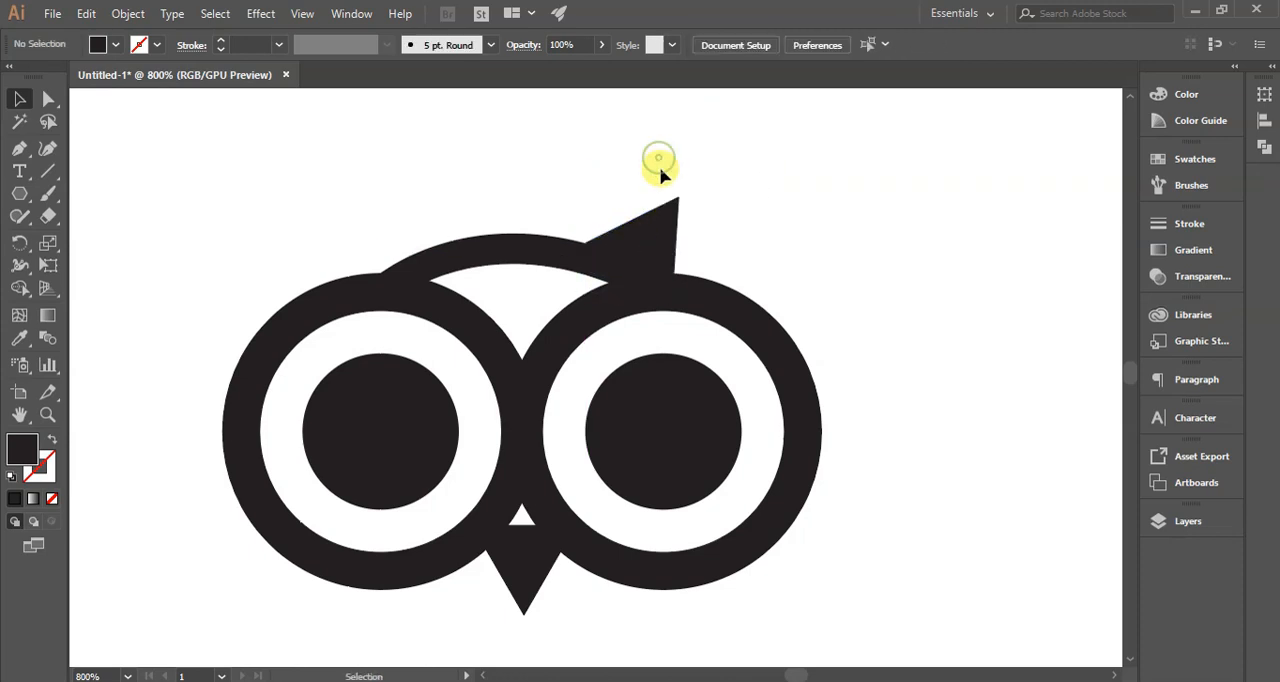
- Rotate the right ear slightly until its outer edge is vertical, and scale the triangle down
{"action": "left_click", "coordinate": [660, 235]}
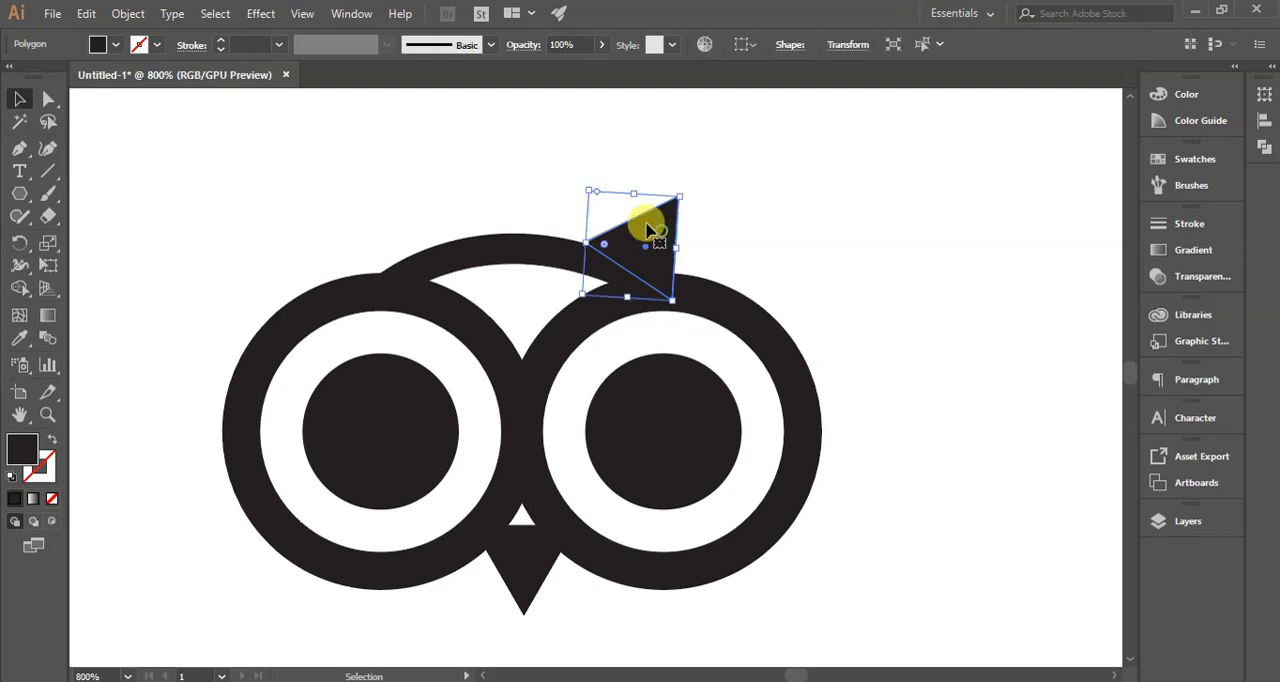
{"action": "left_click_drag", "start_coordinate": [588, 183], "coordinate": [574, 180]}
{"action": "left_click", "coordinate": [804, 216]}
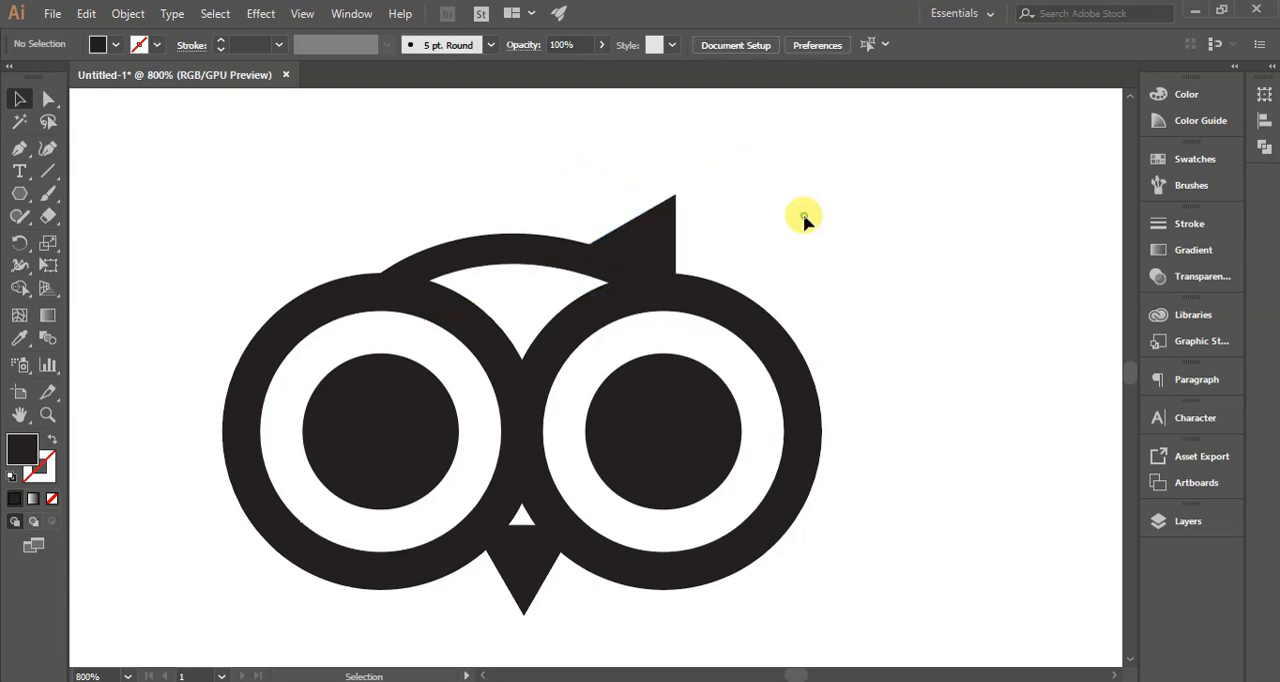
{"action": "left_click", "coordinate": [672, 228]}
{"action": "left_click_drag", "start_coordinate": [580, 183], "coordinate": [608, 210]}
{"action": "left_click", "coordinate": [745, 203]}
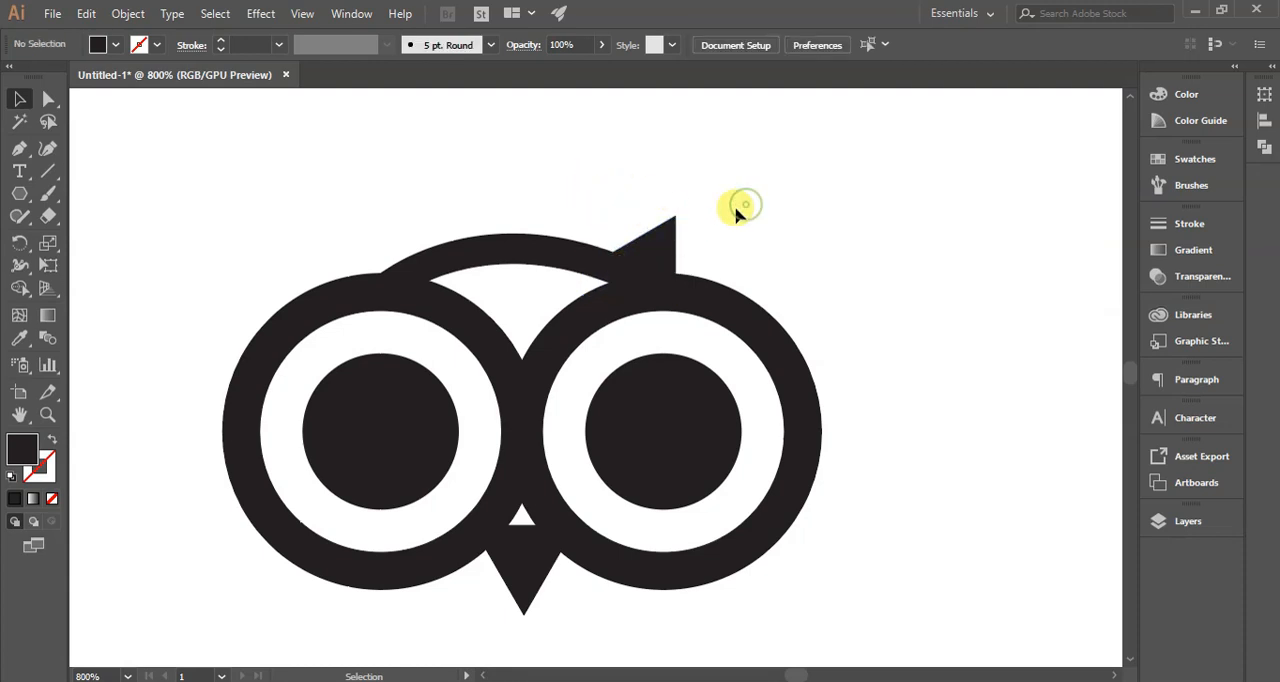
- Duplicate the right ear onto the top of the left ring, rotated to point up and outward where the arc begins
{"action": "left_click", "coordinate": [672, 244]}
{"action": "left_click_drag", "start_coordinate": [667, 245], "coordinate": [386, 231]}
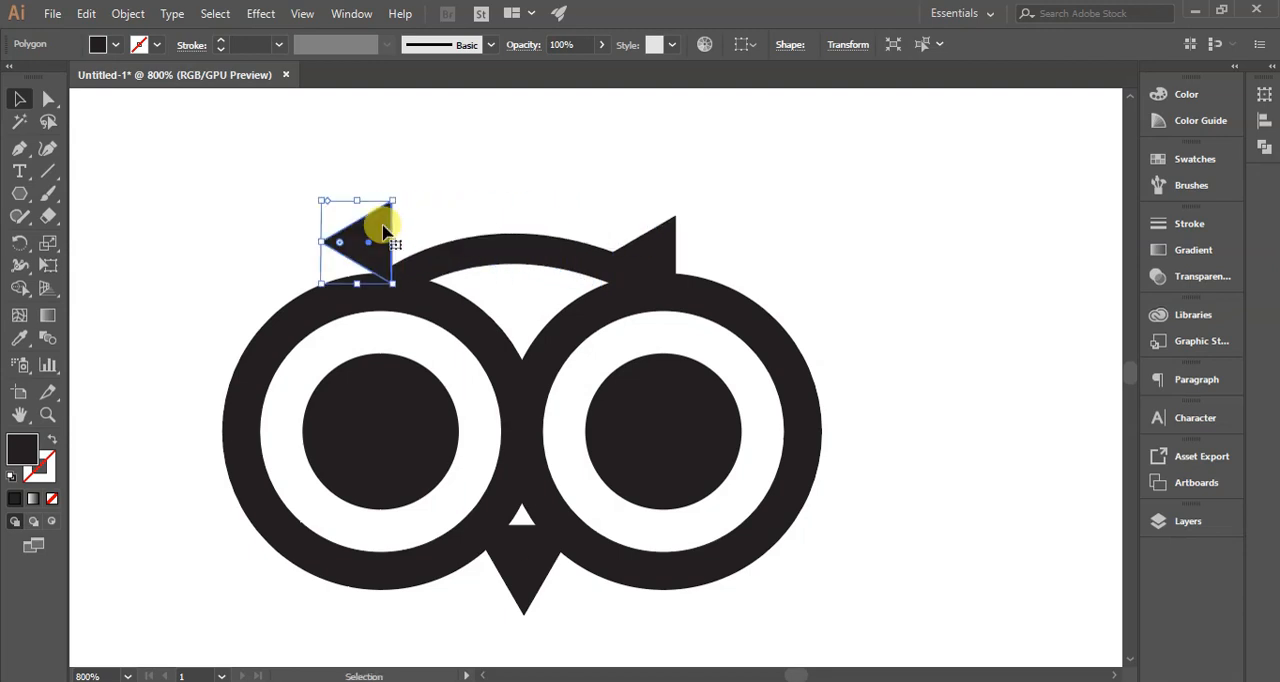
{"action": "left_click_drag", "start_coordinate": [395, 189], "coordinate": [338, 190]}
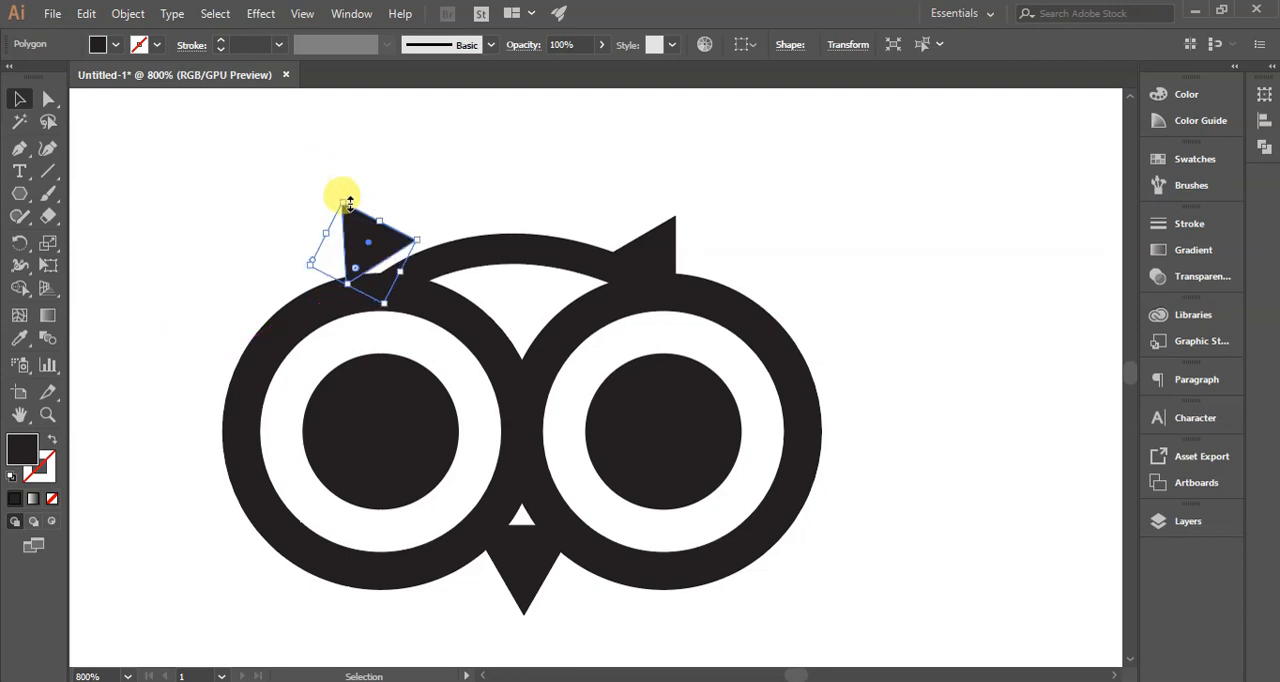
{"action": "left_click_drag", "start_coordinate": [378, 240], "coordinate": [386, 252]}
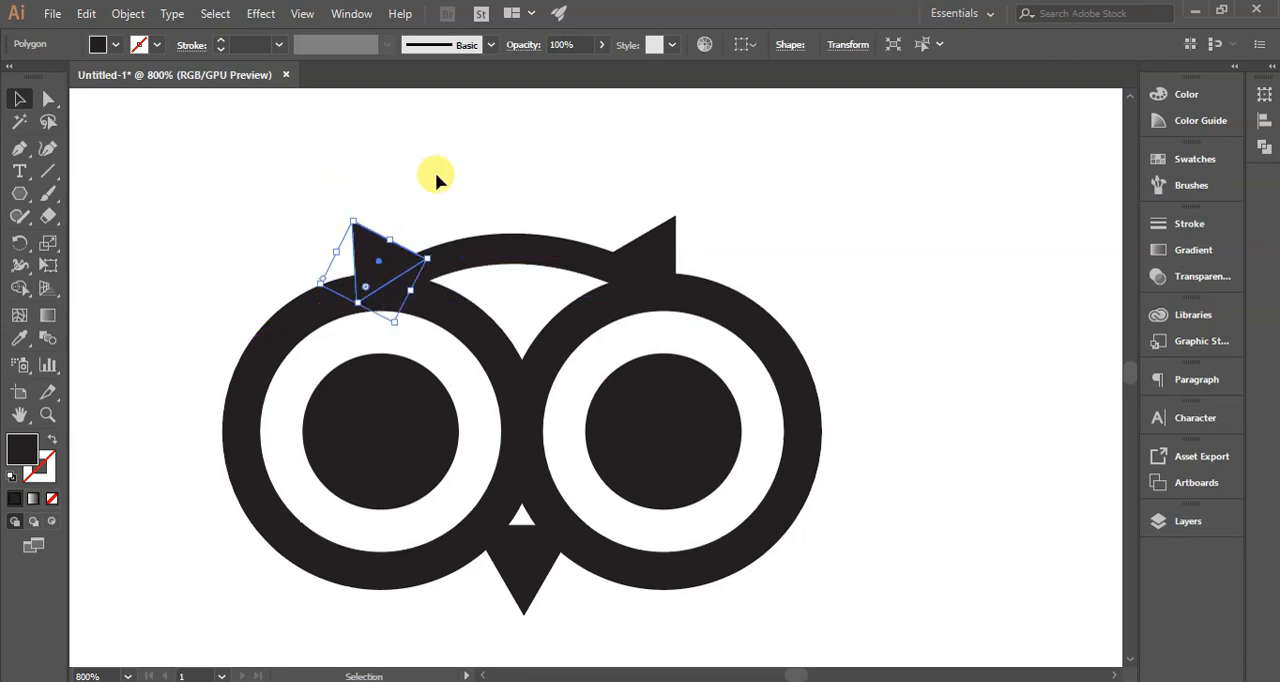
{"action": "left_click", "coordinate": [435, 172]}
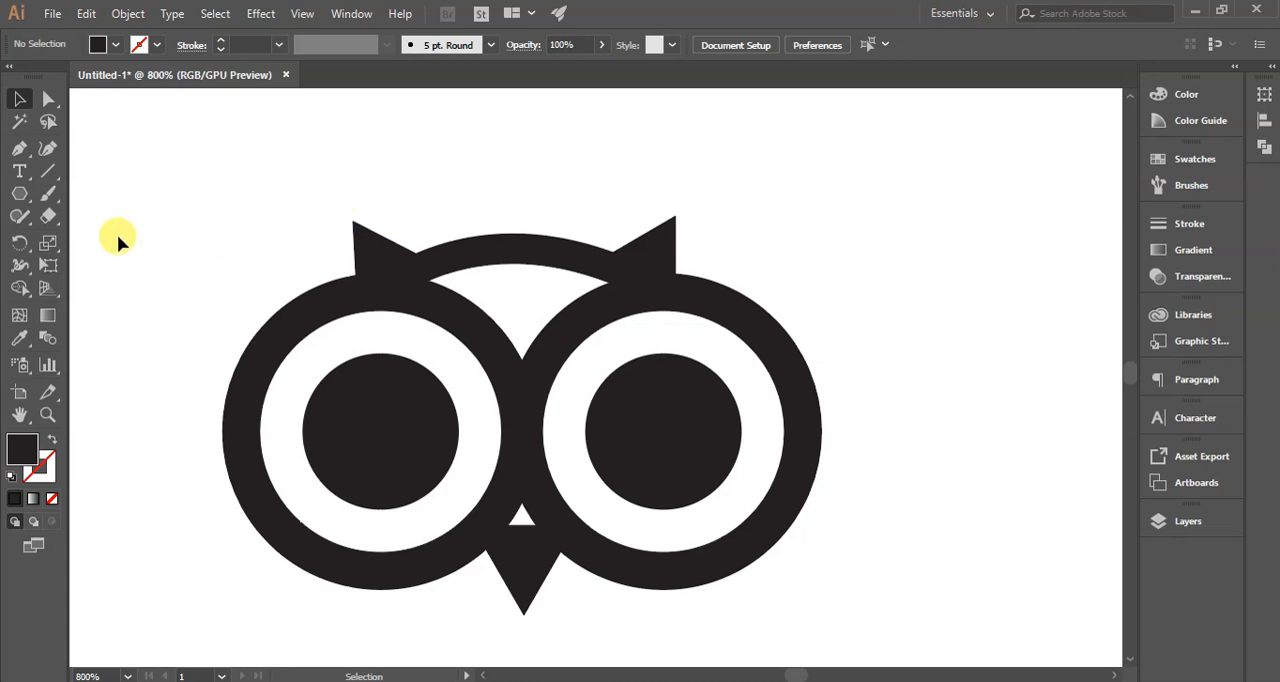
- Show the rulers and place a horizontal guide at the tip of the left ear
{"action": "key", "text": "ctrl+r"}
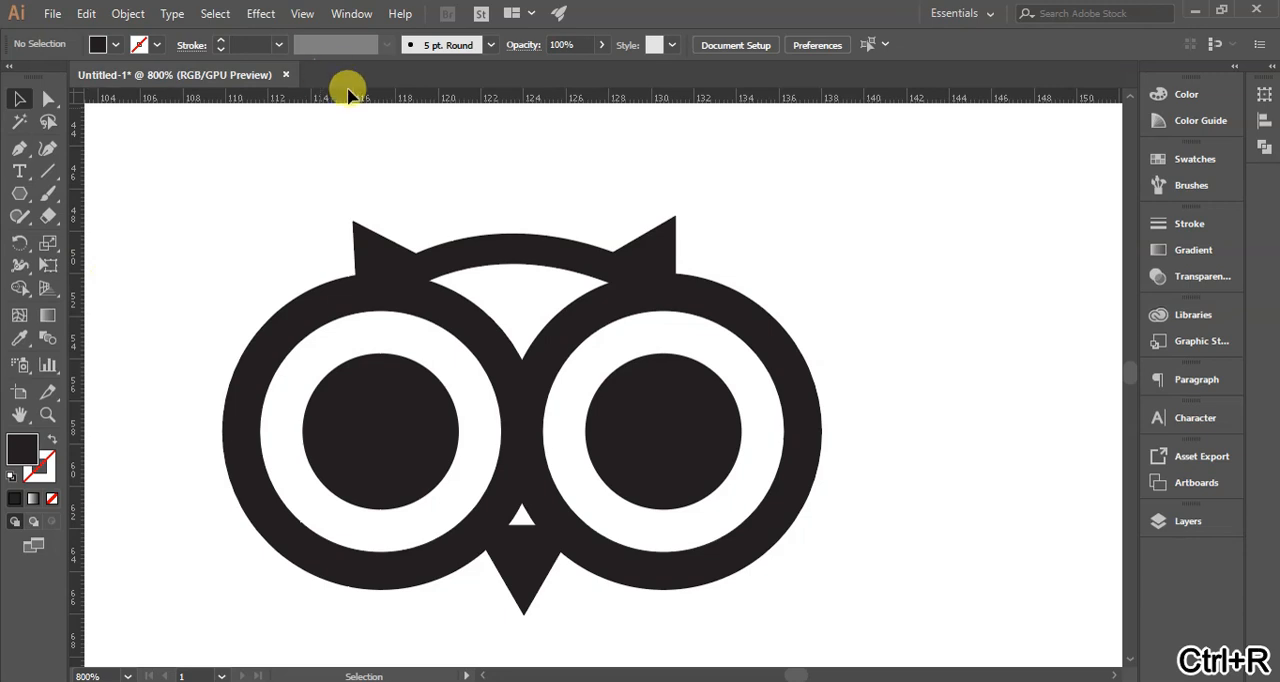
{"action": "left_click_drag", "start_coordinate": [347, 97], "coordinate": [344, 220]}
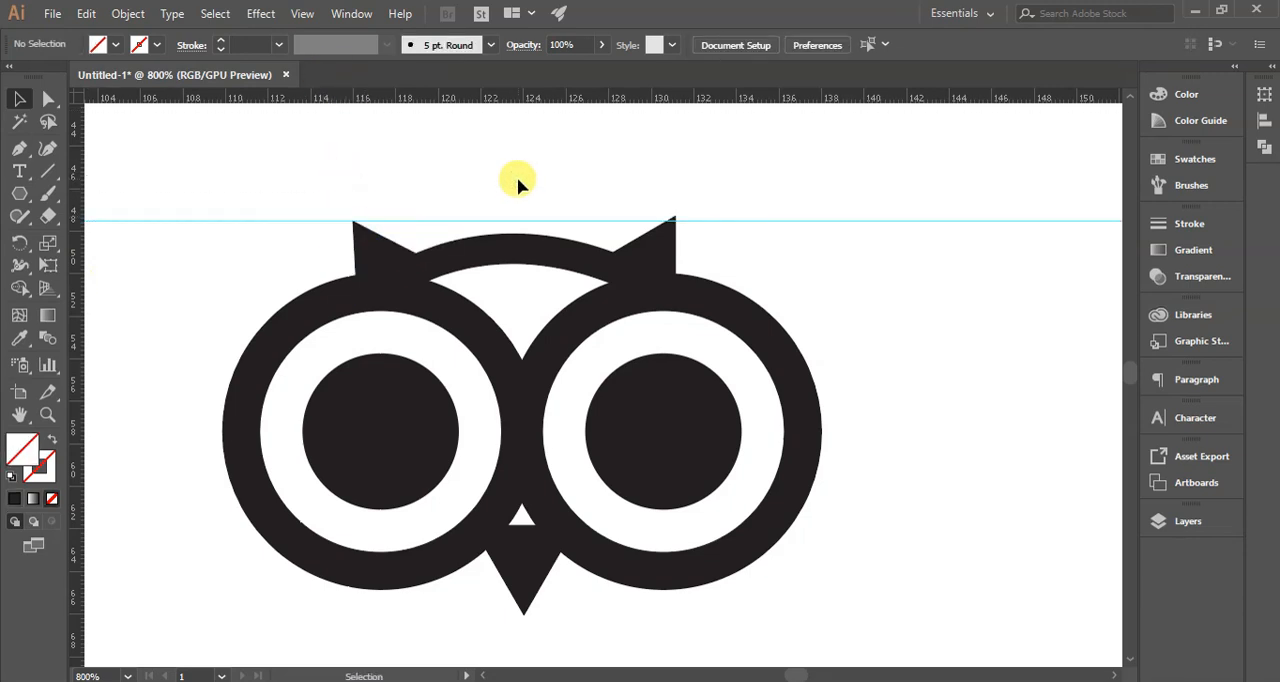
- Lower the right ear until its tip lines up with the horizontal guide
{"action": "scroll", "coordinate": [371, 243], "scroll_direction": "up", "scroll_amount": 2}
{"action": "scroll", "coordinate": [366, 308], "scroll_direction": "down", "scroll_amount": 1}
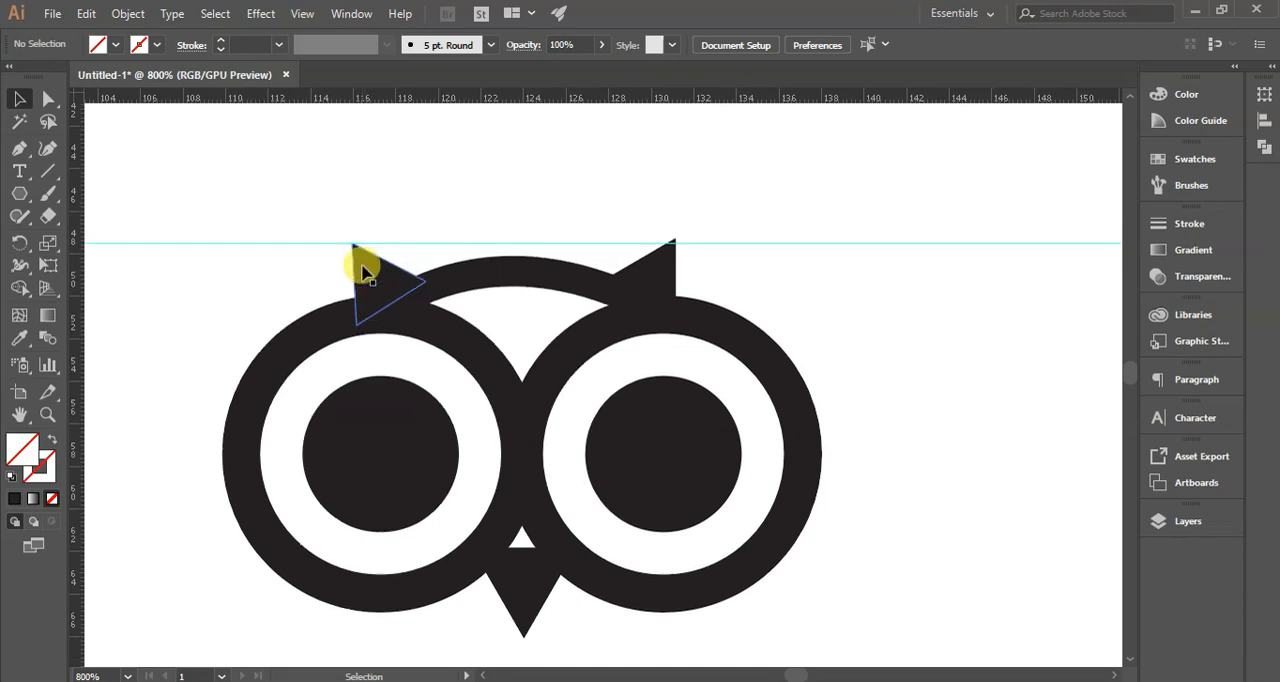
{"action": "scroll", "coordinate": [364, 272], "scroll_direction": "up", "scroll_amount": 3}
{"action": "scroll", "coordinate": [363, 274], "scroll_direction": "down", "scroll_amount": 3}
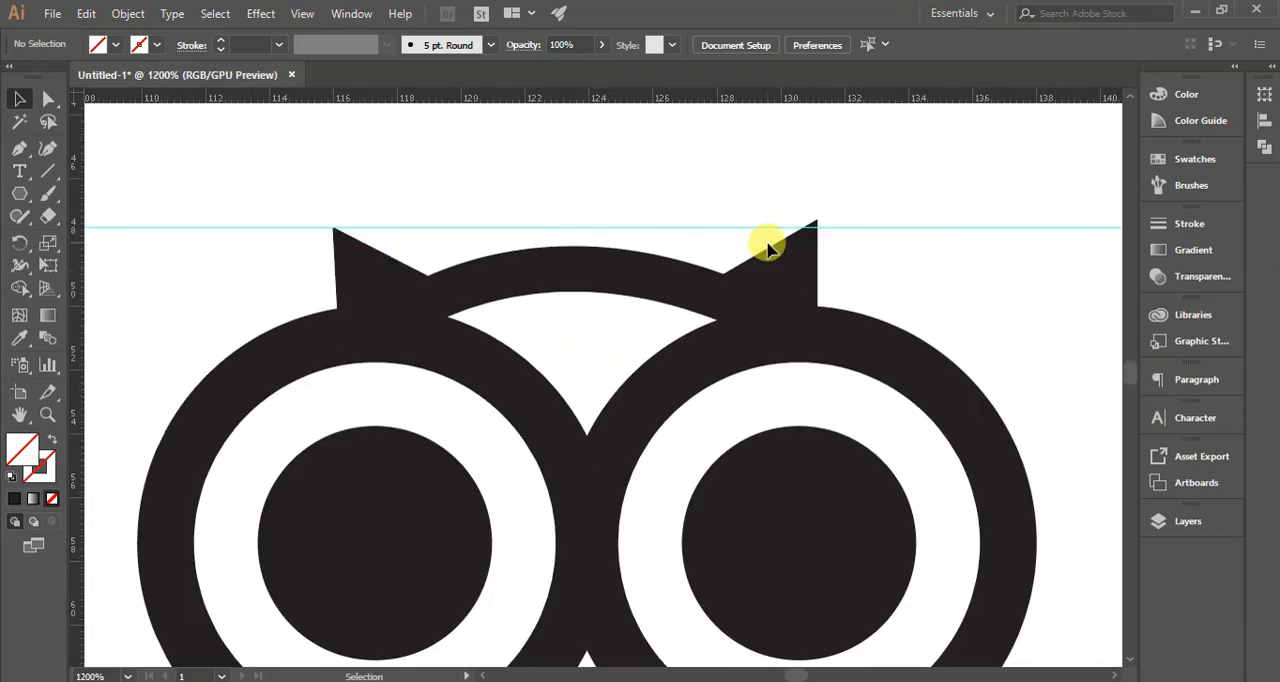
{"action": "left_click", "coordinate": [808, 262]}
{"action": "key", "text": "Down"}
{"action": "left_click", "coordinate": [914, 214]}
{"action": "left_click", "coordinate": [812, 272]}
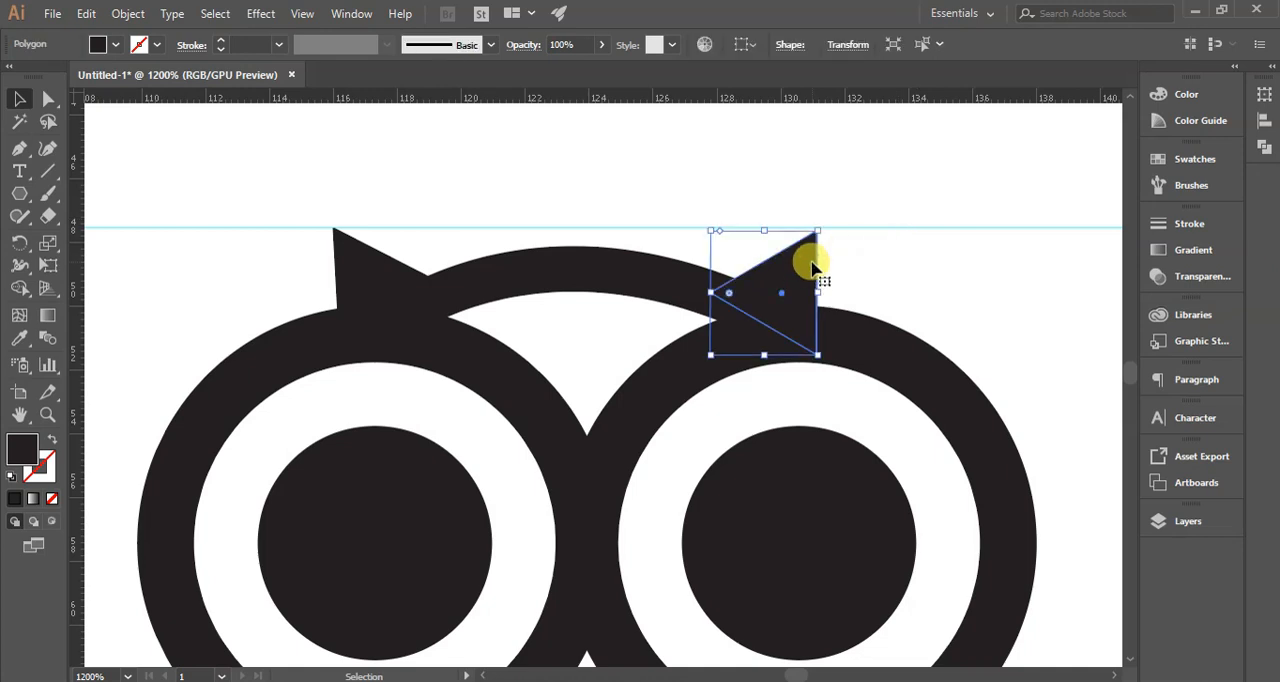
{"action": "scroll", "coordinate": [812, 265], "scroll_direction": "up", "scroll_amount": 3}
{"action": "left_click_drag", "start_coordinate": [811, 251], "coordinate": [812, 246]}
{"action": "scroll", "coordinate": [812, 246], "scroll_direction": "down", "scroll_amount": 5}
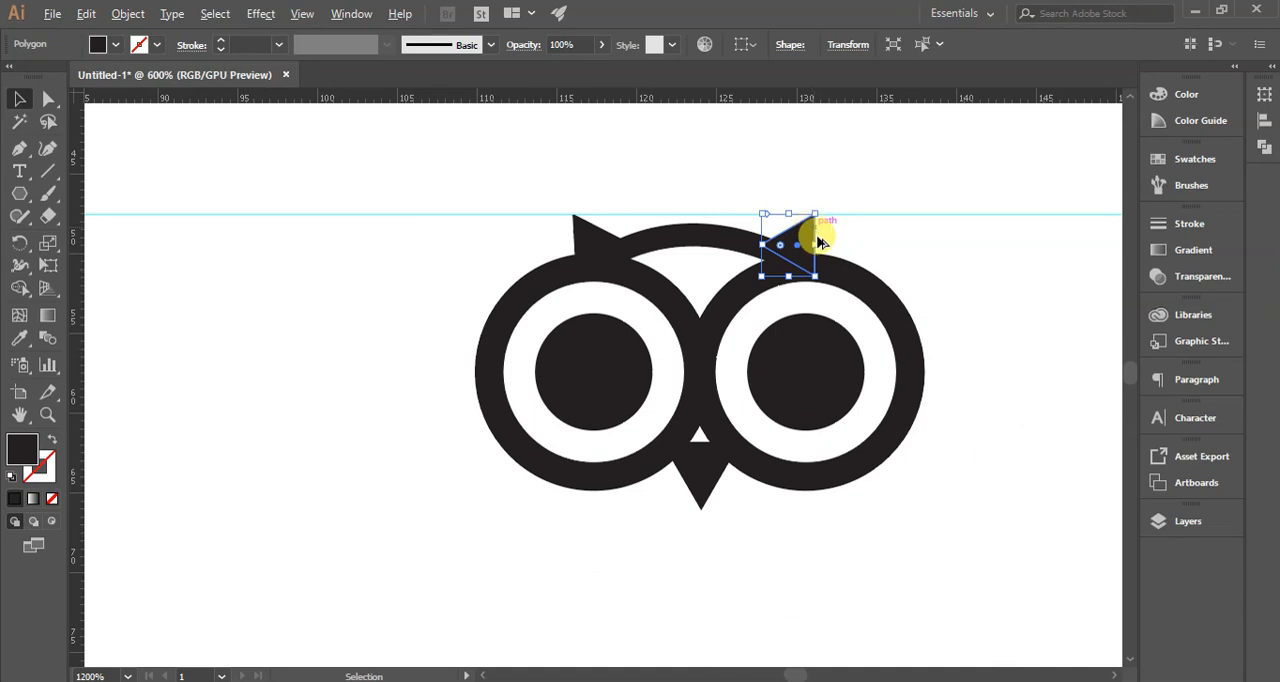
{"action": "left_click", "coordinate": [848, 558]}
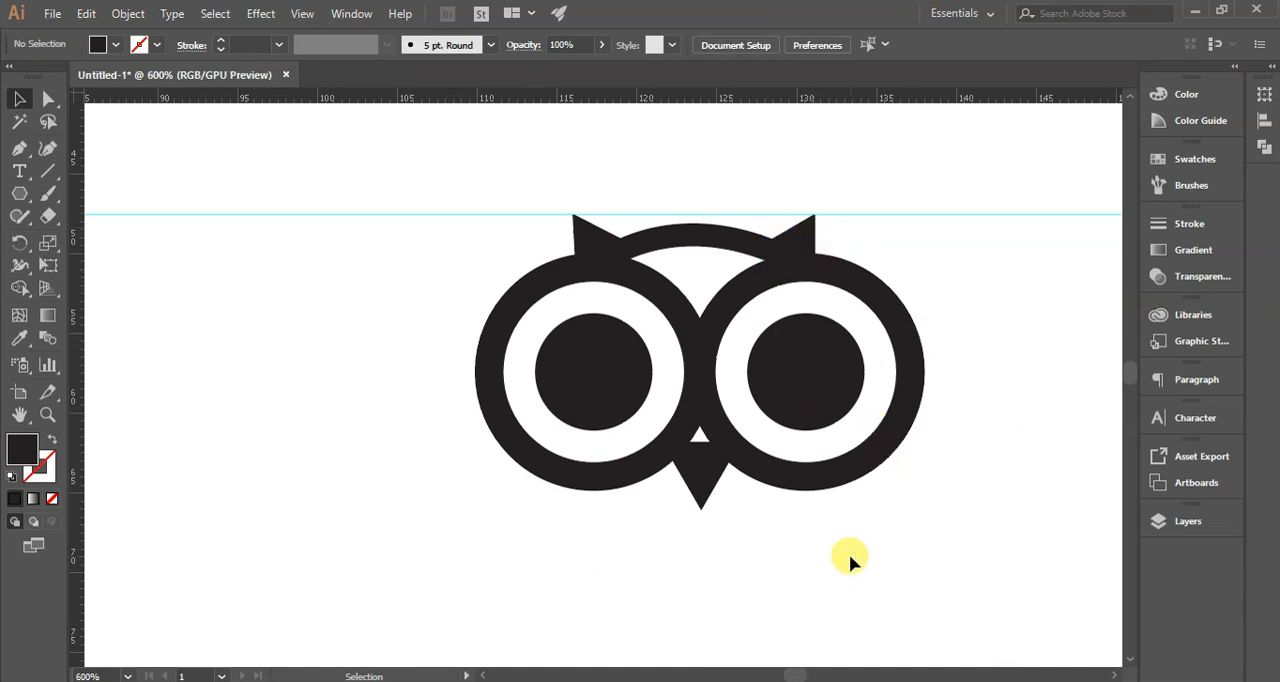
- Move the beak triangle up slightly to narrow the white gap between it and the rings
{"action": "scroll", "coordinate": [851, 546], "scroll_direction": "down", "scroll_amount": 4}
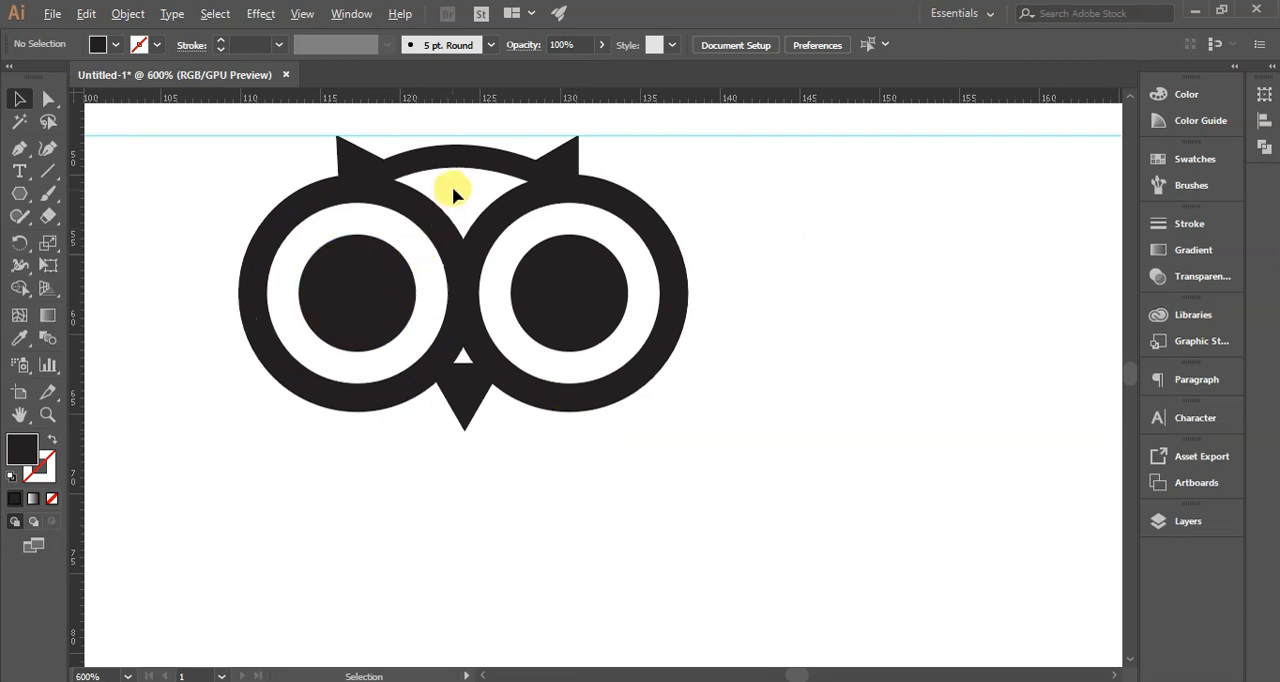
{"action": "scroll", "coordinate": [451, 194], "scroll_direction": "up", "scroll_amount": 3}
{"action": "scroll", "coordinate": [453, 195], "scroll_direction": "up", "scroll_amount": 1}
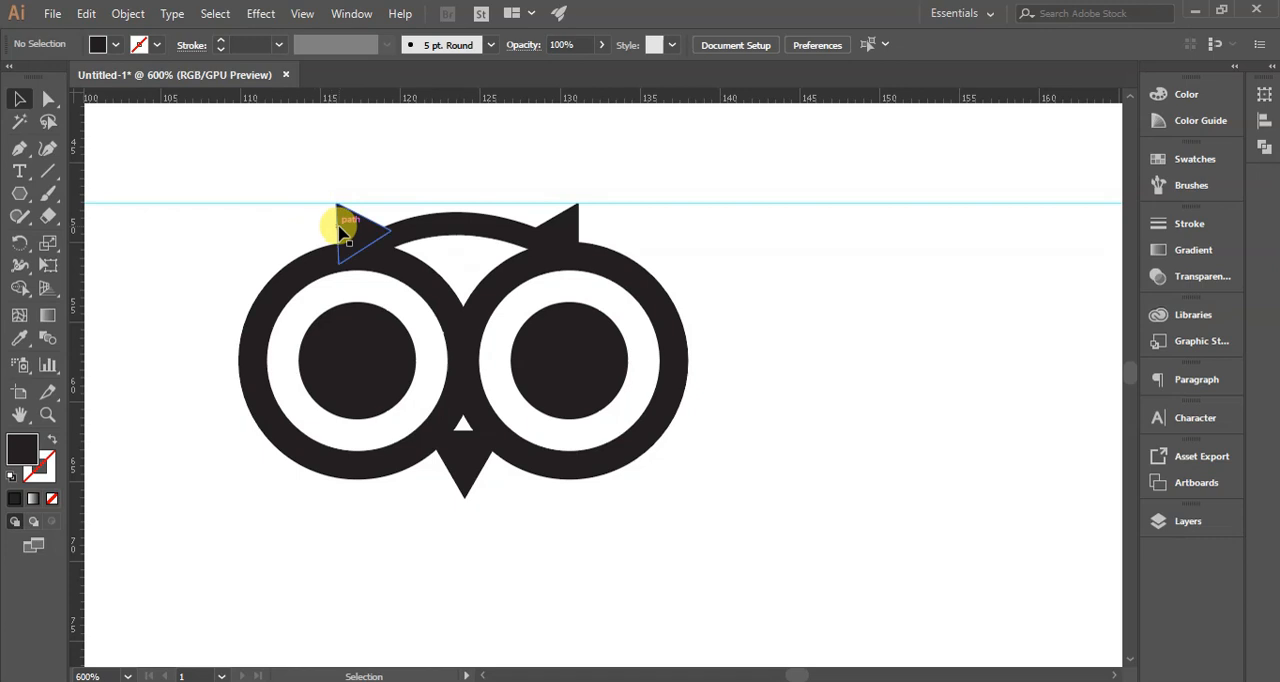
{"action": "left_click", "coordinate": [470, 458]}
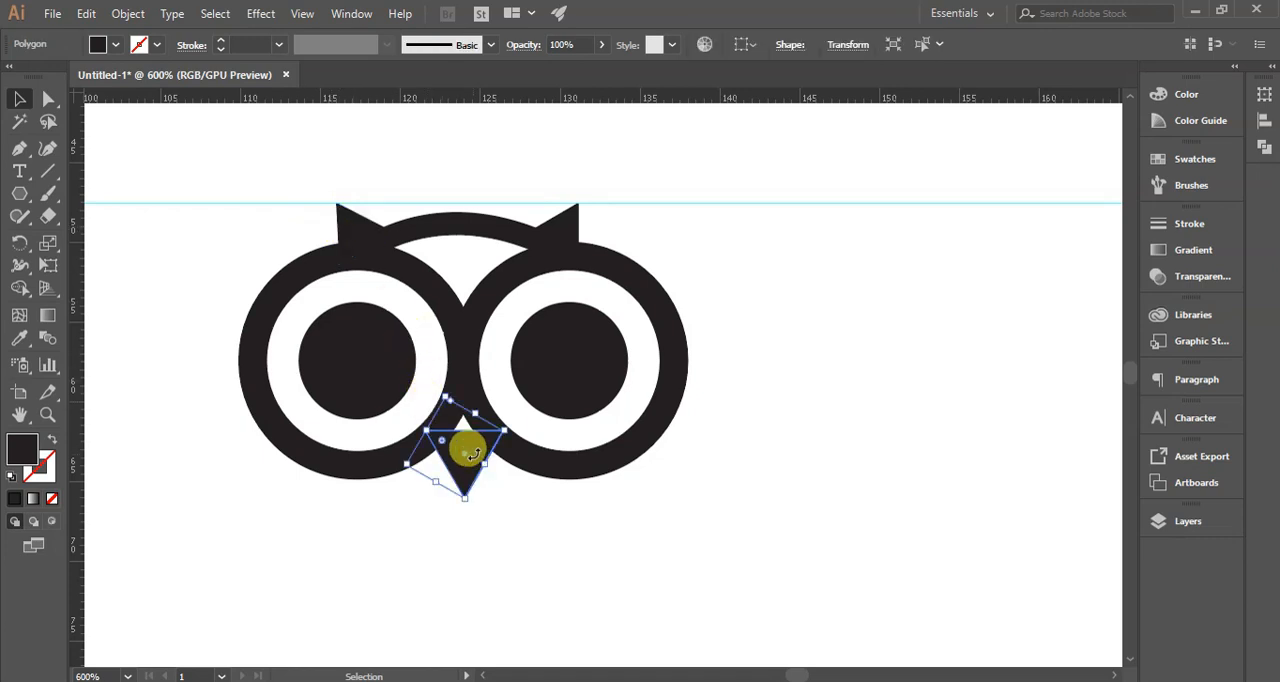
{"action": "scroll", "coordinate": [474, 460], "scroll_direction": "up", "scroll_amount": 4}
{"action": "left_click_drag", "start_coordinate": [465, 436], "coordinate": [470, 405]}
{"action": "left_click", "coordinate": [534, 562]}
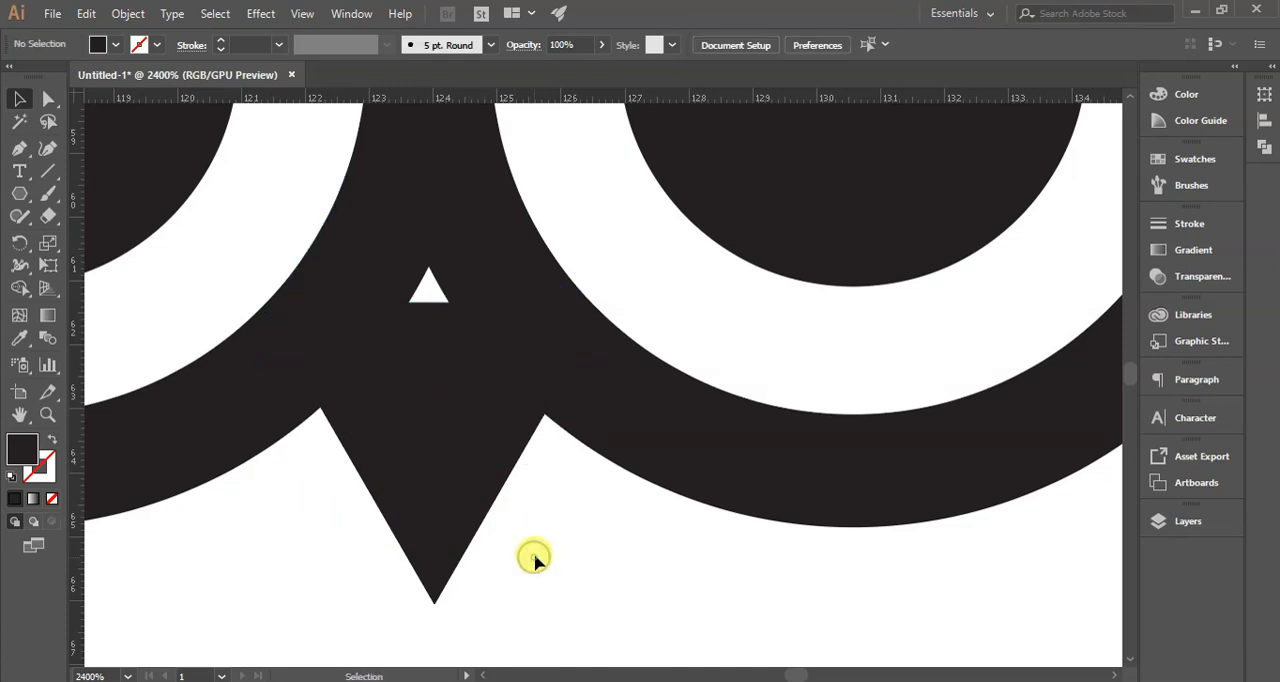
- Duplicate the beak triangle upward, scale the copy down, and place it over the small white gap above the beak
{"action": "left_click_drag", "start_coordinate": [451, 387], "coordinate": [450, 345]}
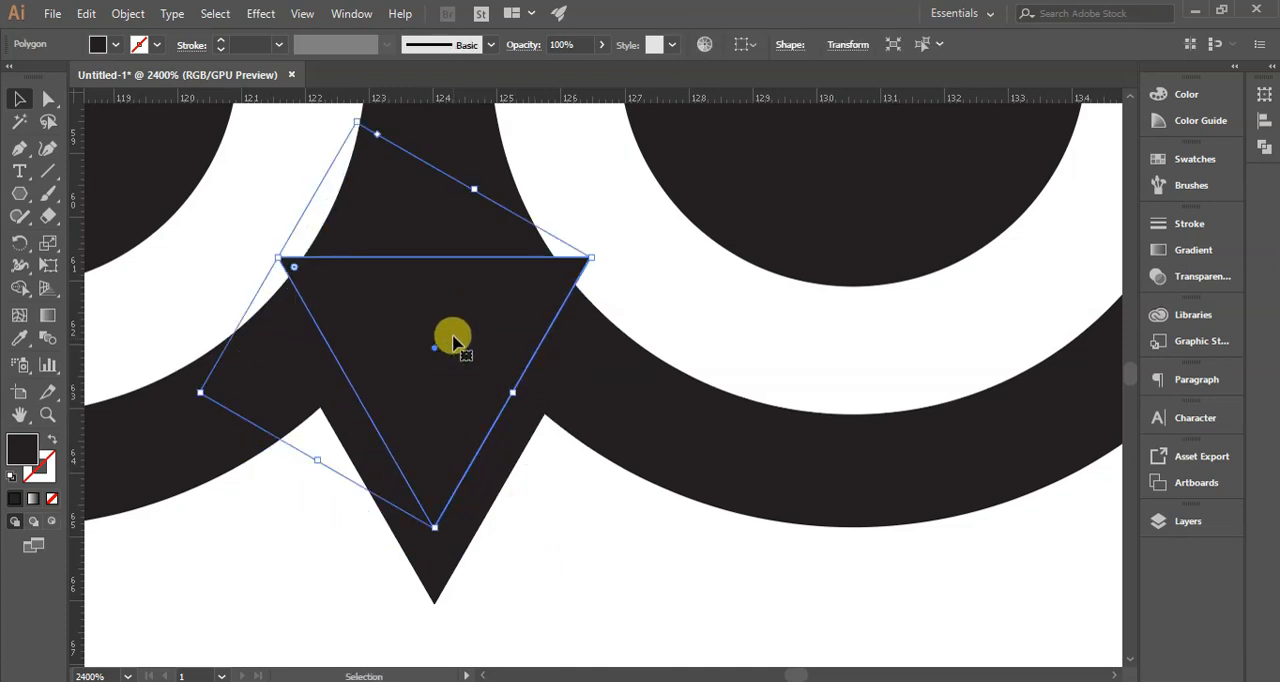
{"action": "left_click_drag", "start_coordinate": [356, 122], "coordinate": [370, 178]}
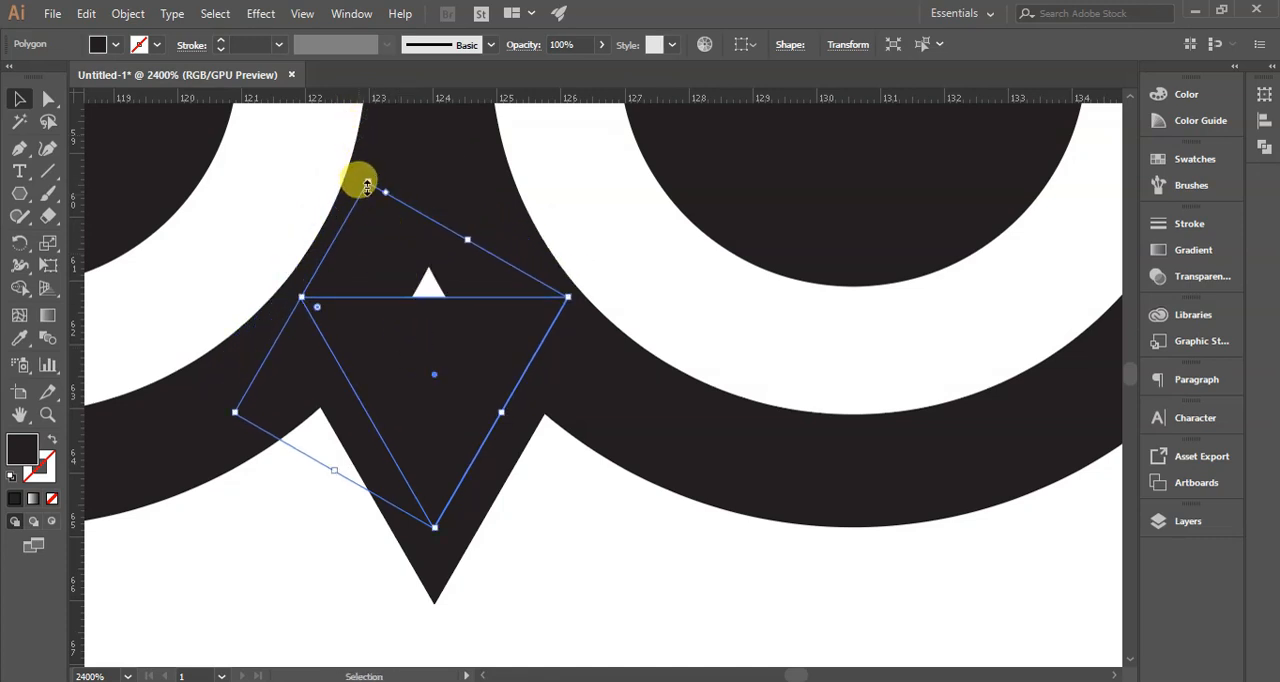
{"action": "left_click_drag", "start_coordinate": [360, 181], "coordinate": [405, 281]}
{"action": "left_click_drag", "start_coordinate": [436, 401], "coordinate": [434, 286]}
{"action": "left_click", "coordinate": [614, 531]}
{"action": "scroll", "coordinate": [614, 531], "scroll_direction": "down", "scroll_amount": 3}
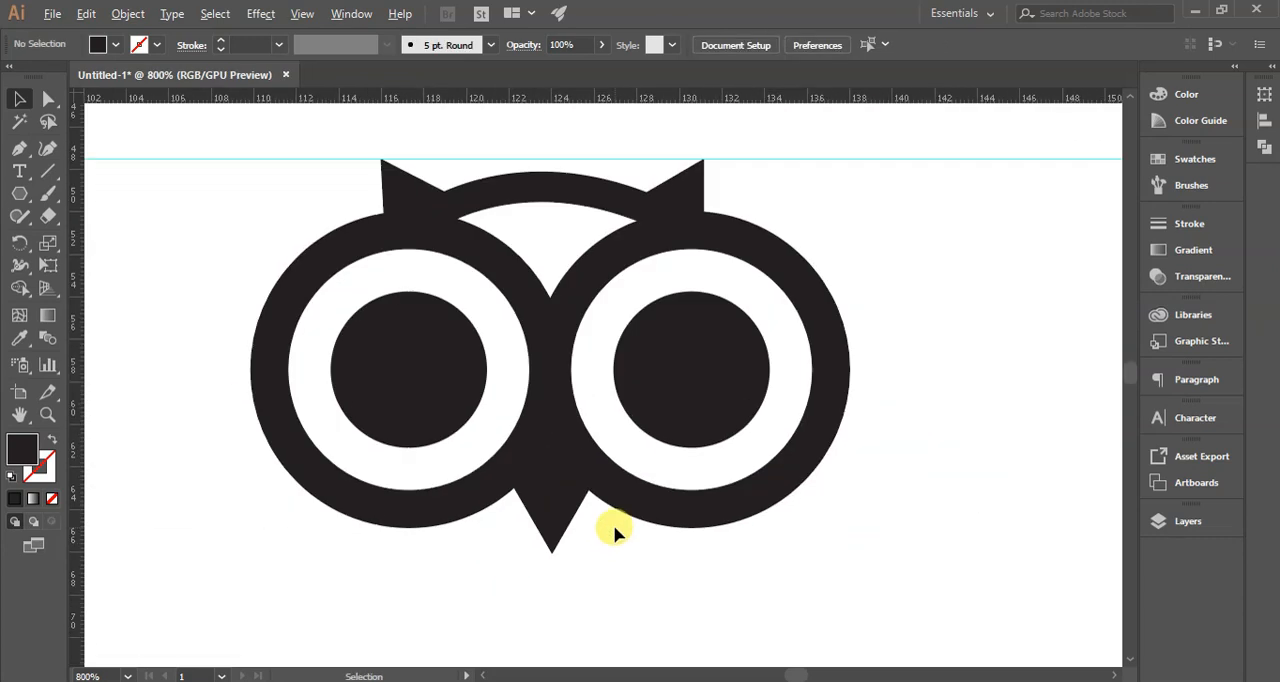
{"action": "scroll", "coordinate": [614, 528], "scroll_direction": "down", "scroll_amount": 2}
{"action": "scroll", "coordinate": [626, 565], "scroll_direction": "up", "scroll_amount": 2}
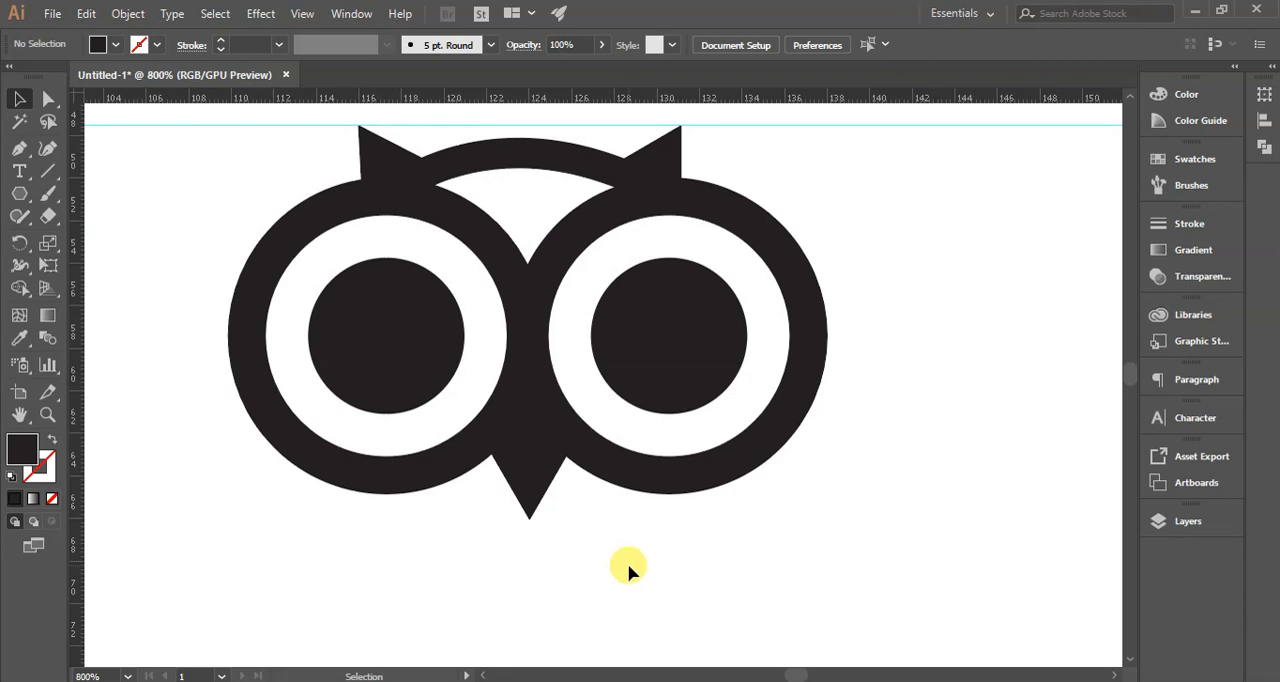
{"action": "scroll", "coordinate": [627, 567], "scroll_direction": "down", "scroll_amount": 4}
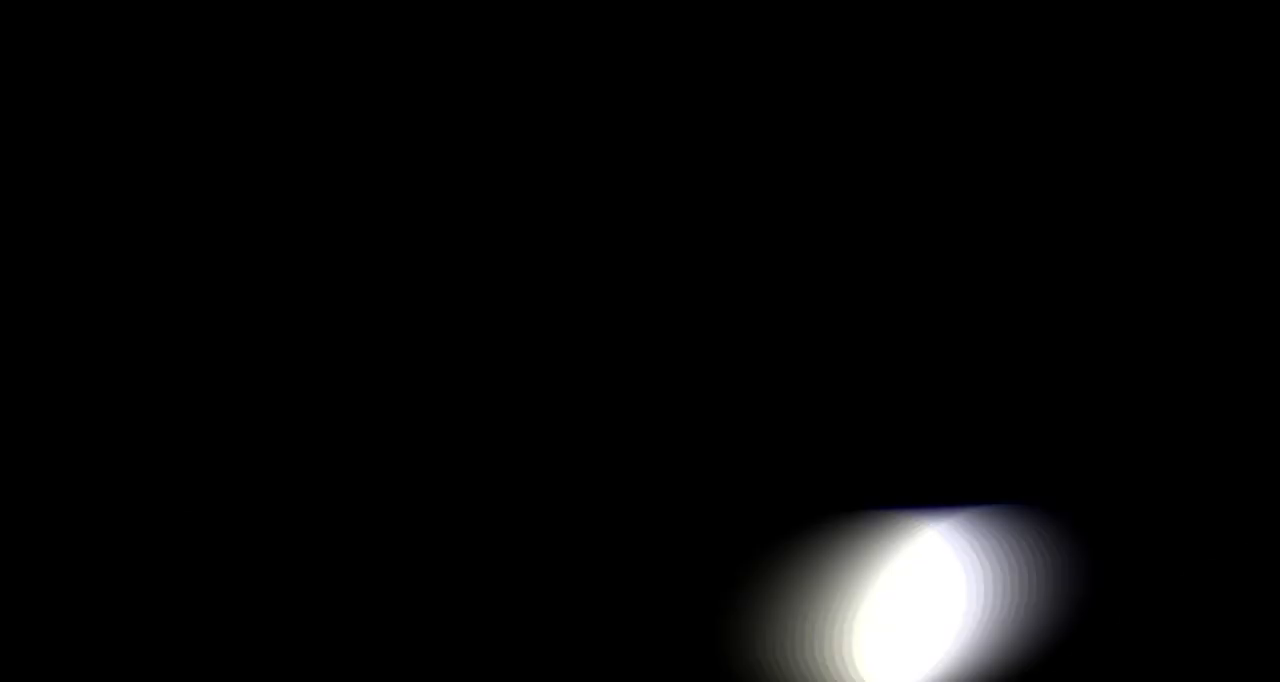